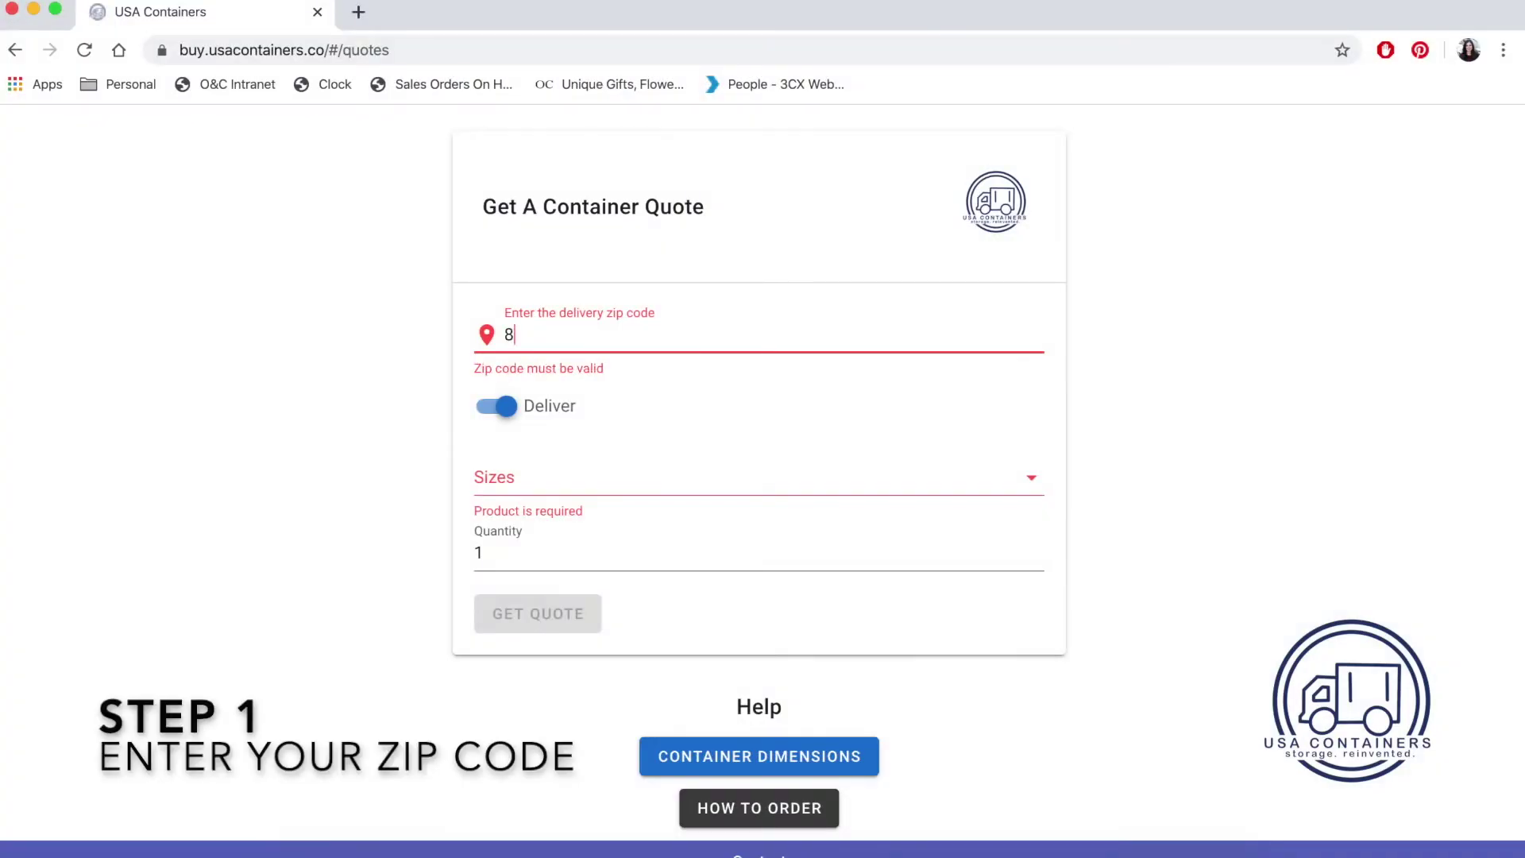
{"action": "type", "text": "4117"}
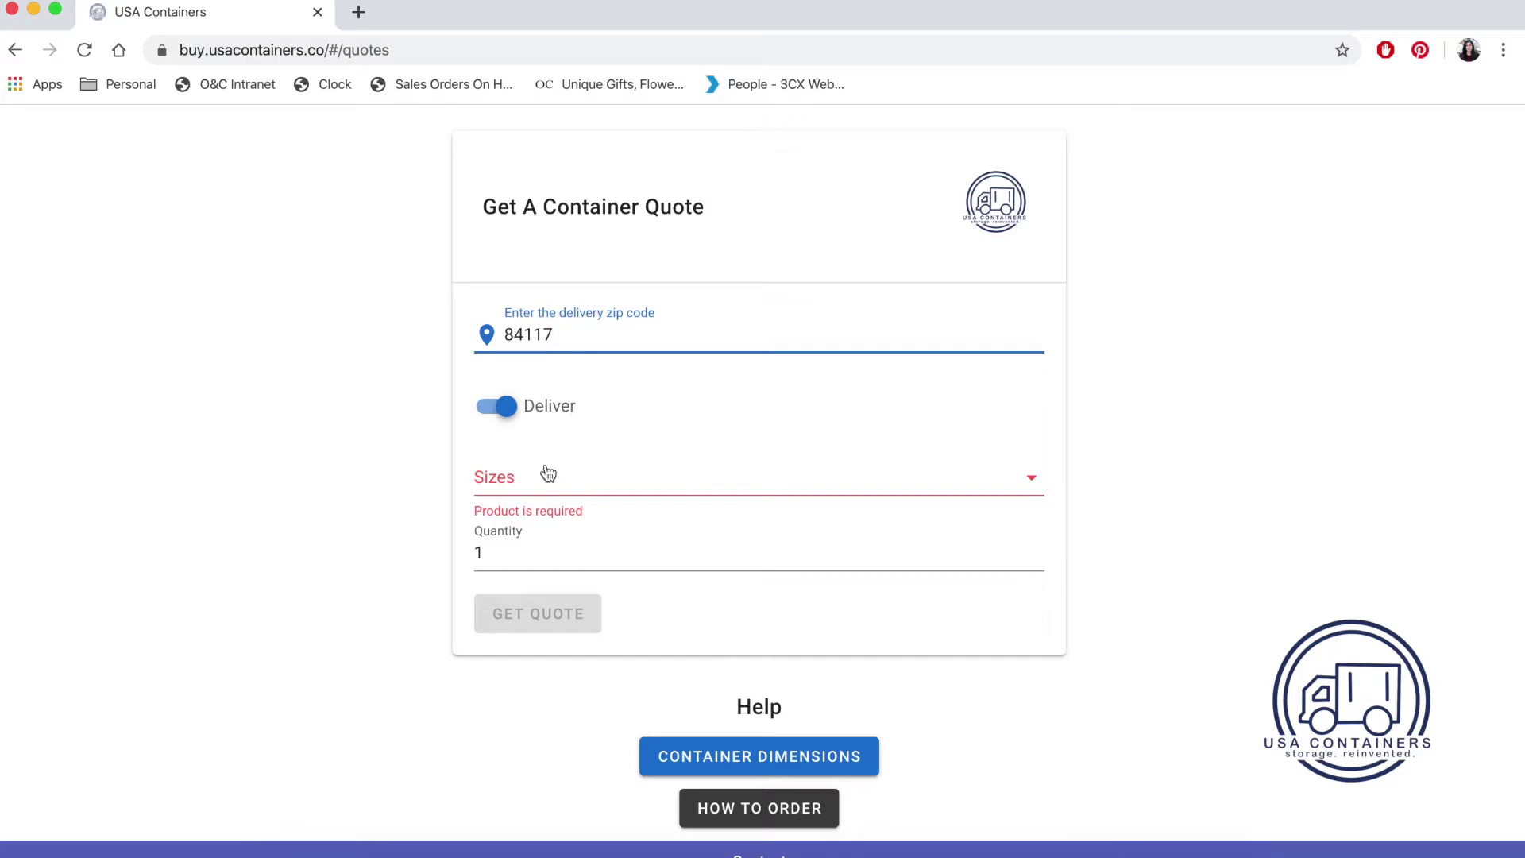
- Toggle between pickup and delivery for zip 84117, ending on delivery
{"action": "left_click", "coordinate": [505, 408]}
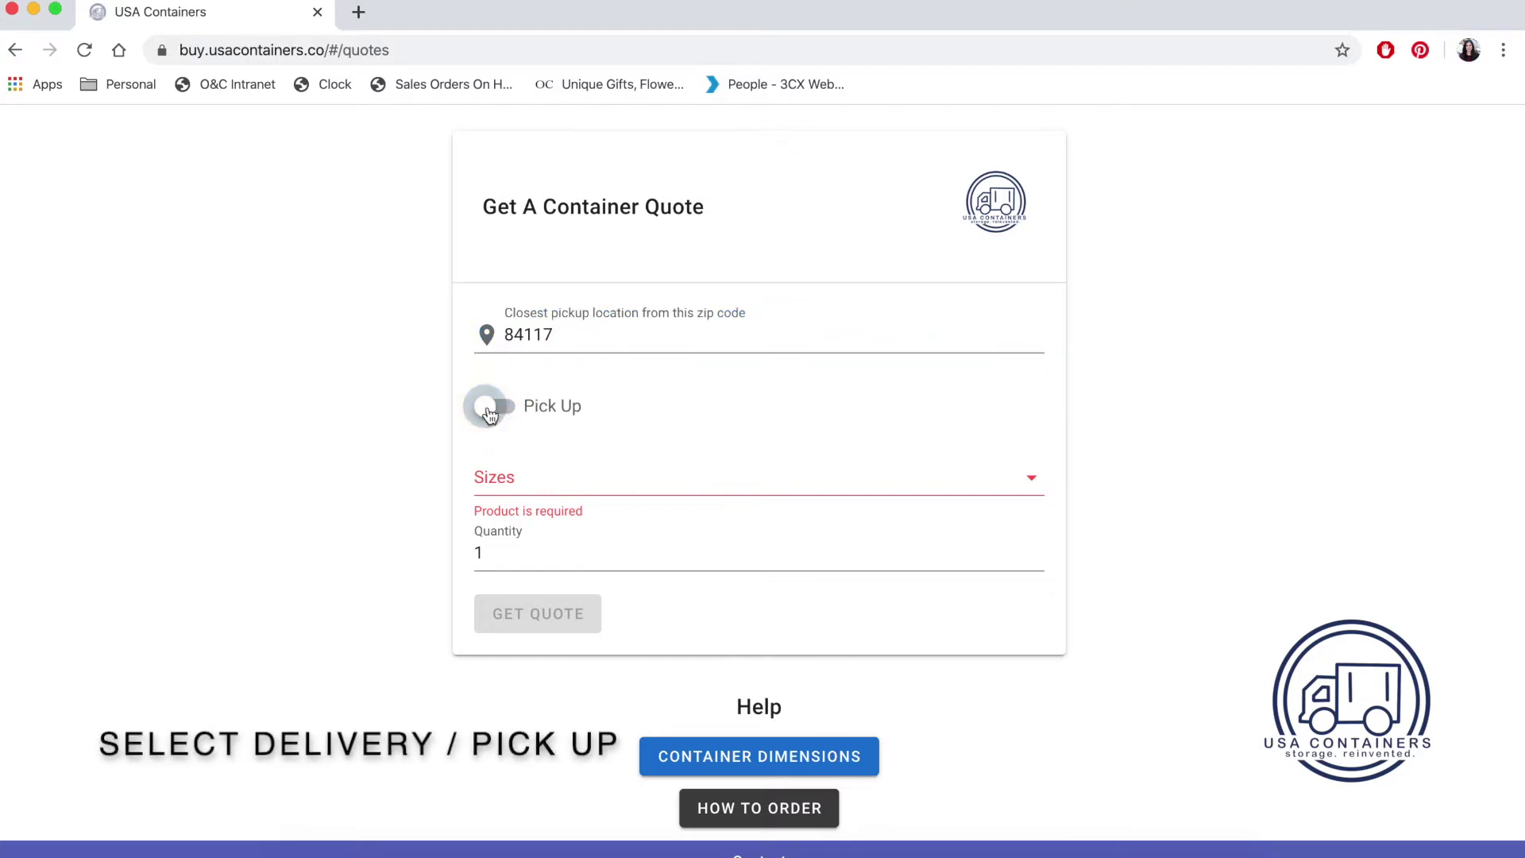
{"action": "left_click", "coordinate": [489, 411]}
{"action": "left_click", "coordinate": [500, 412]}
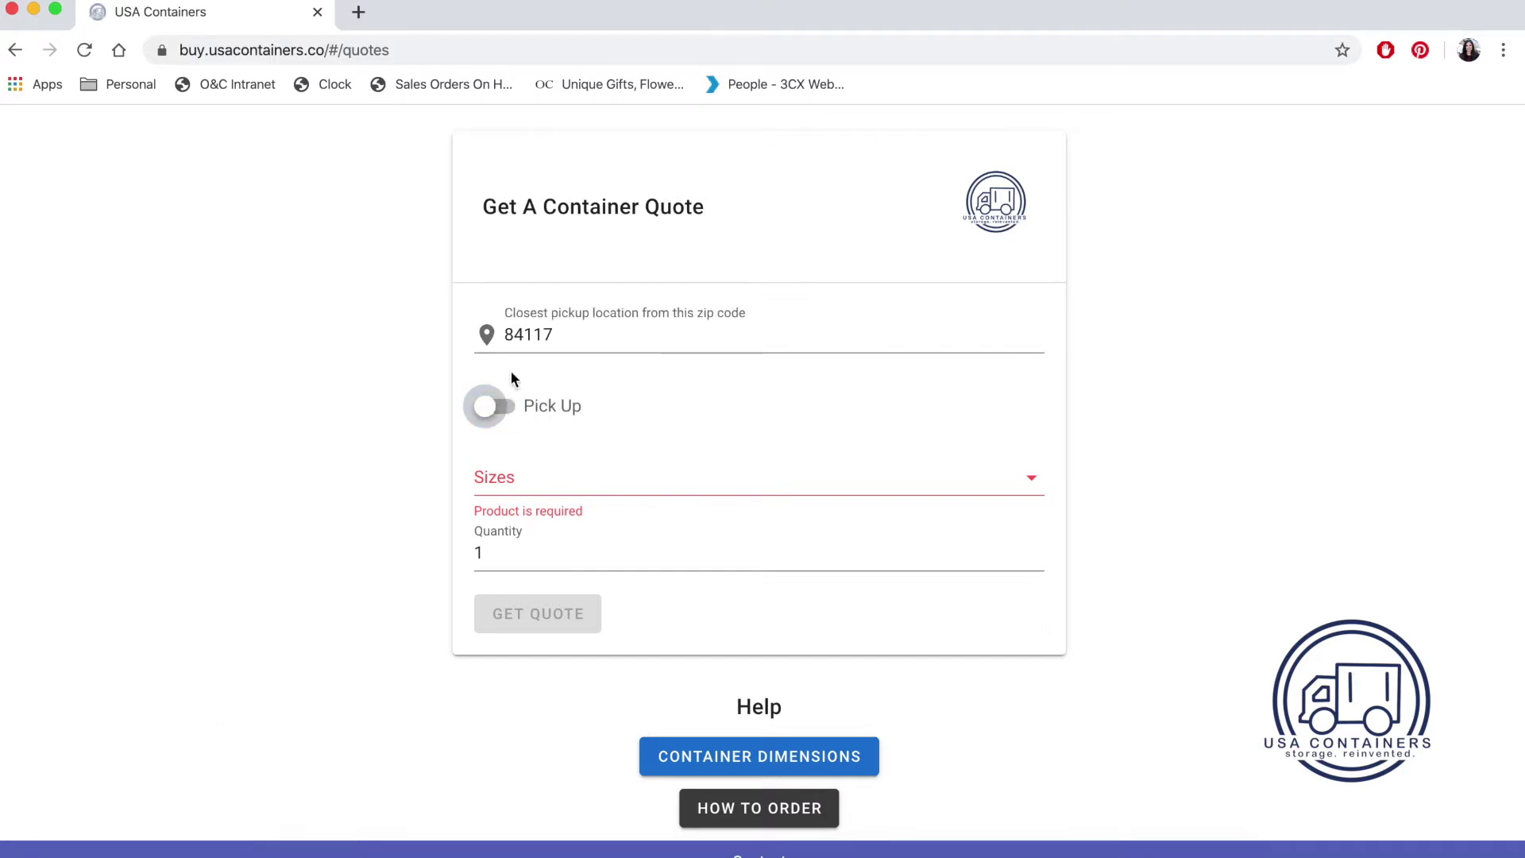
{"action": "left_click", "coordinate": [486, 407]}
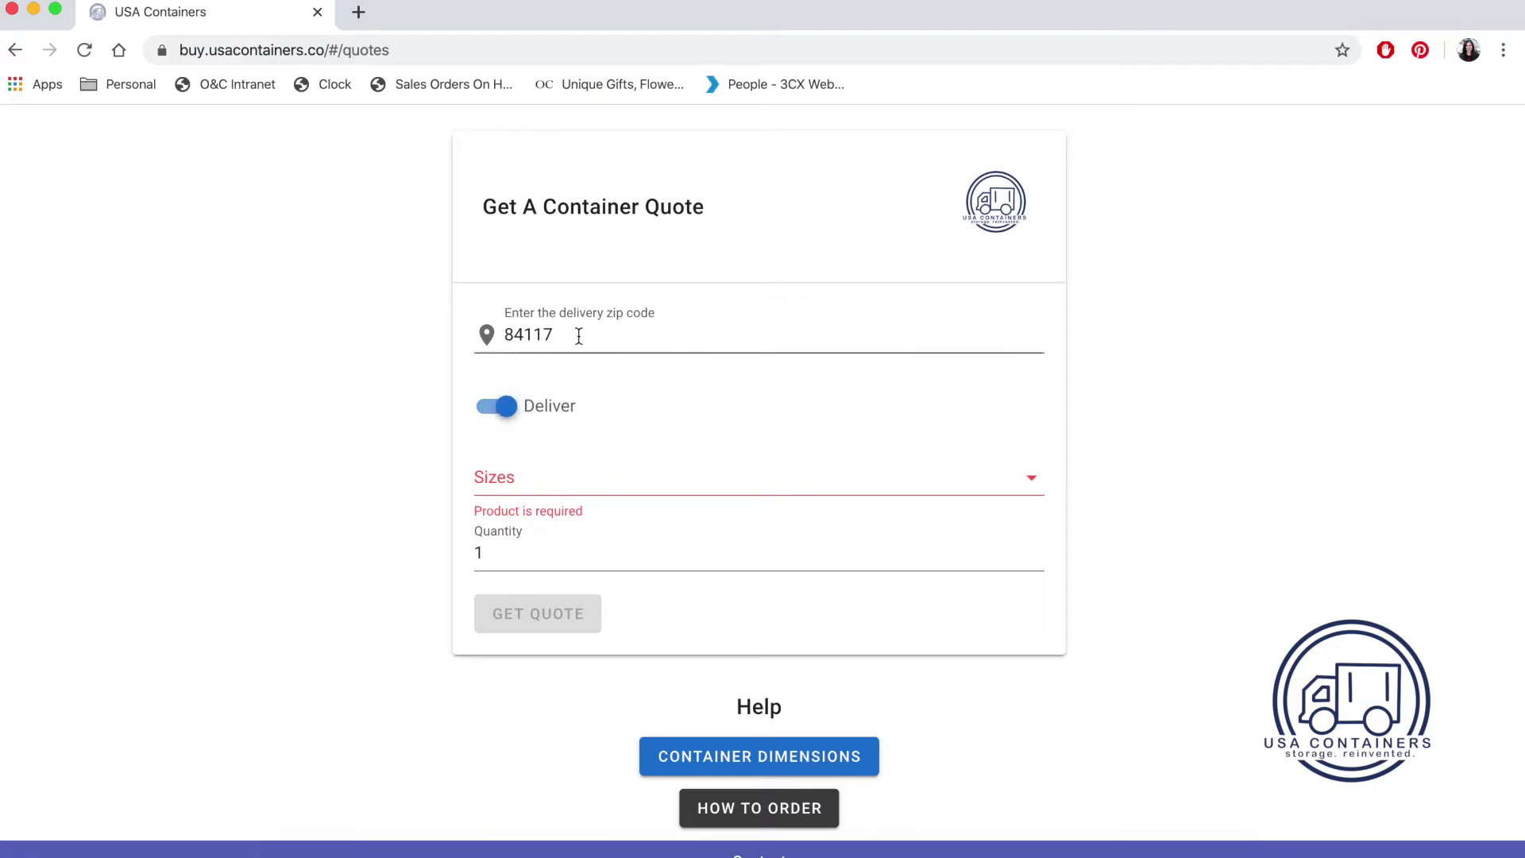
- Select the 40' Used Standard container, re-enter quantity 1, and request the price quote
{"action": "left_click", "coordinate": [547, 483]}
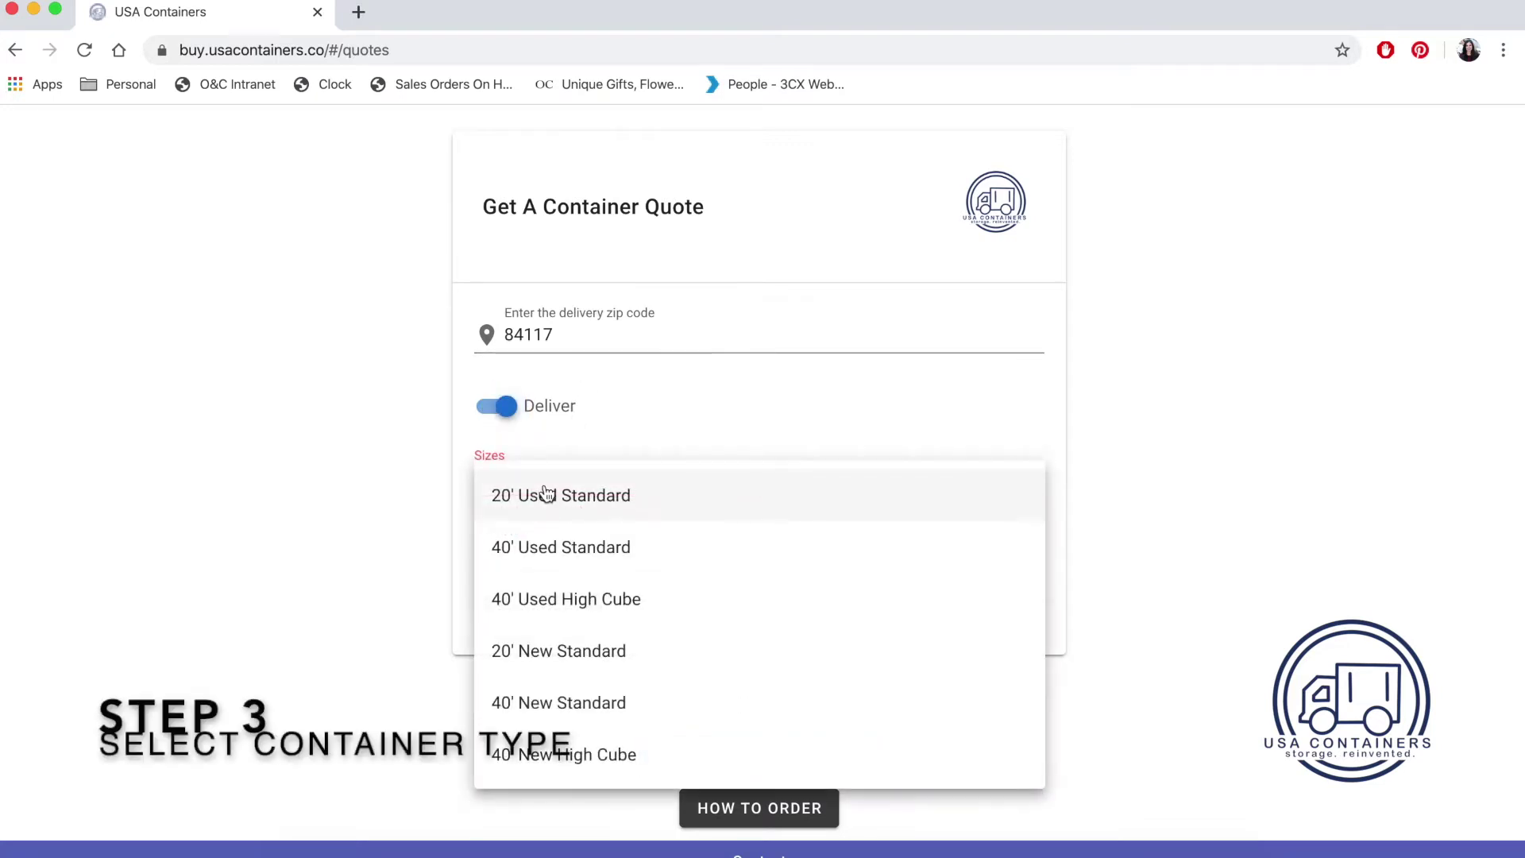
{"action": "scroll", "coordinate": [578, 572], "scroll_direction": "down", "scroll_amount": 3}
{"action": "scroll", "coordinate": [578, 573], "scroll_direction": "up", "scroll_amount": 3}
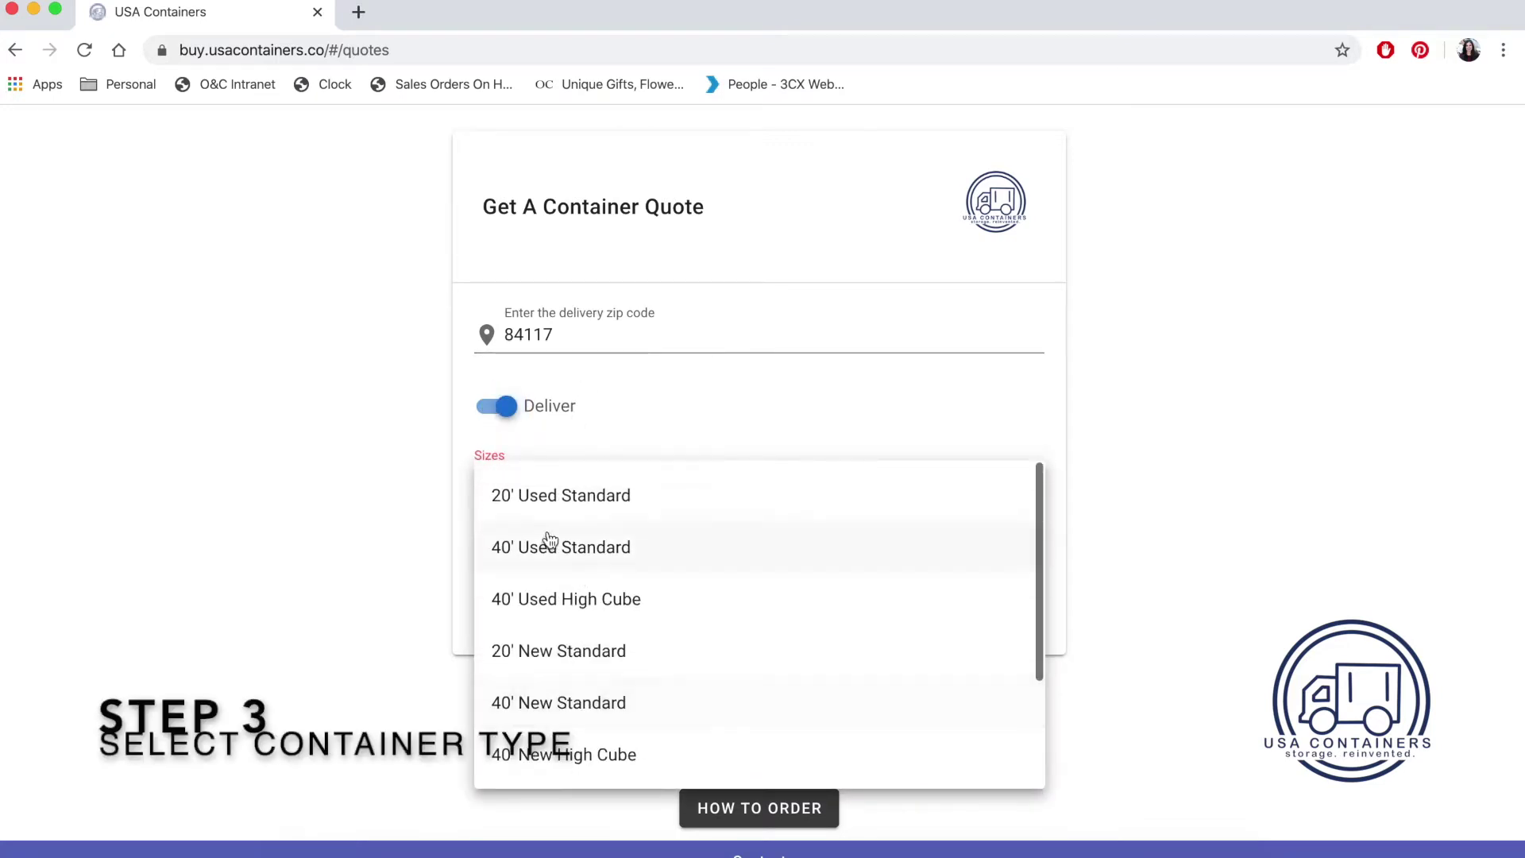
{"action": "scroll", "coordinate": [549, 619], "scroll_direction": "down", "scroll_amount": 3}
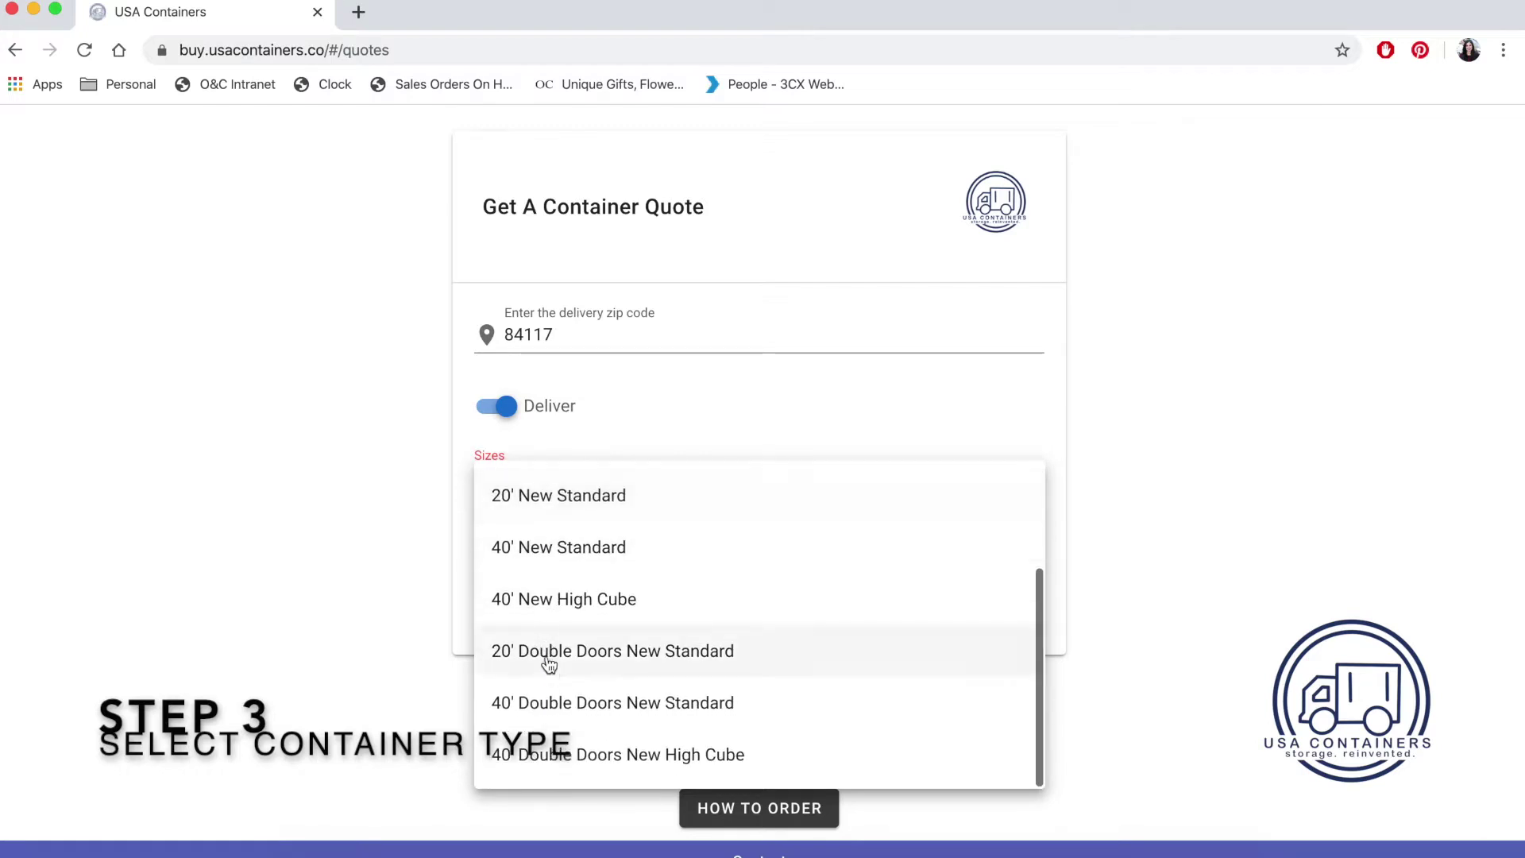
{"action": "scroll", "coordinate": [579, 653], "scroll_direction": "up", "scroll_amount": 3}
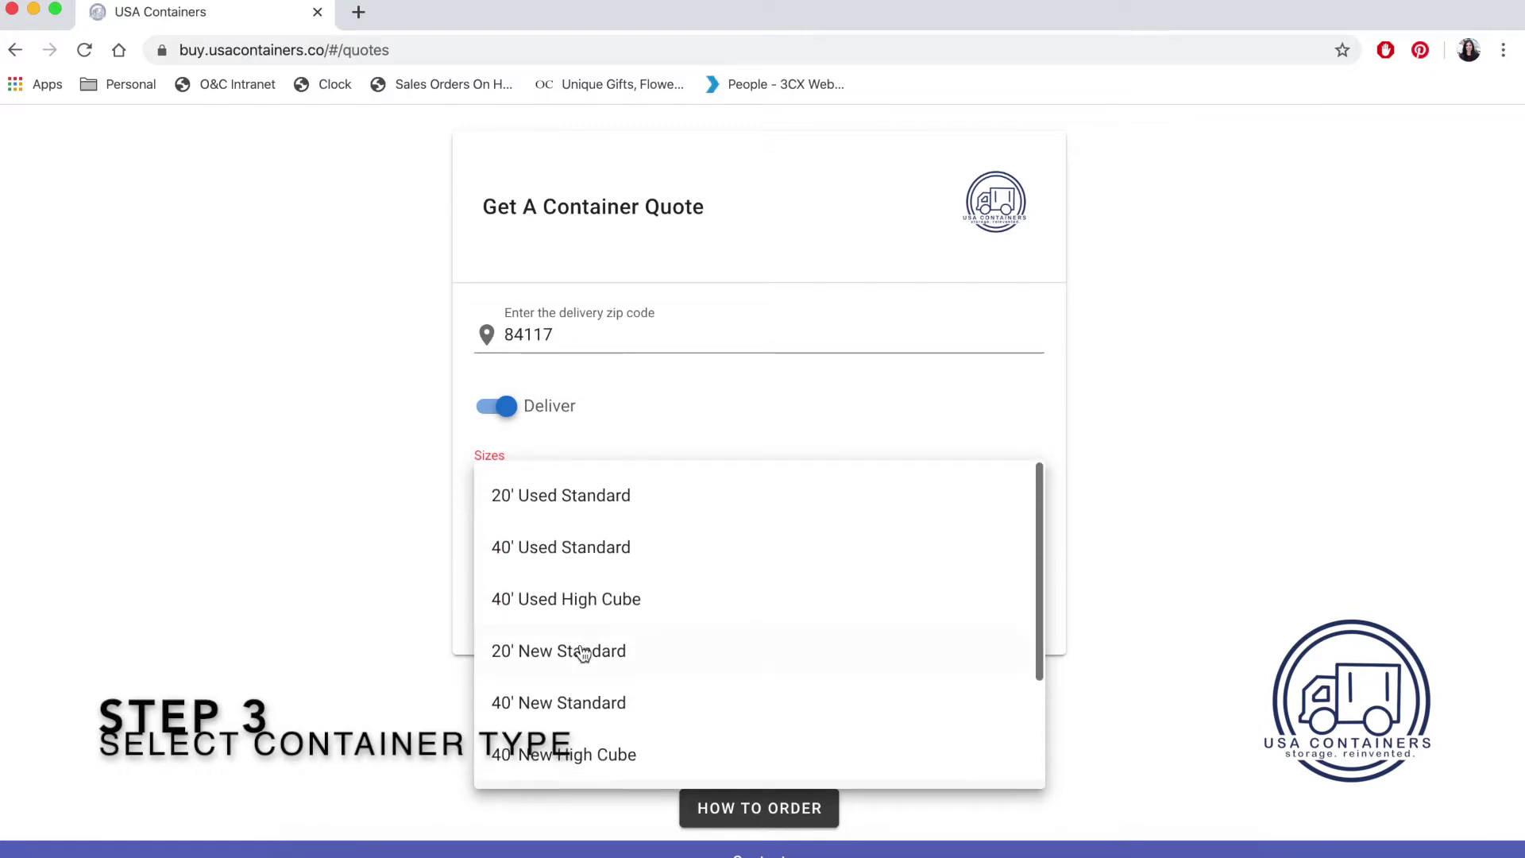
{"action": "left_click", "coordinate": [622, 551]}
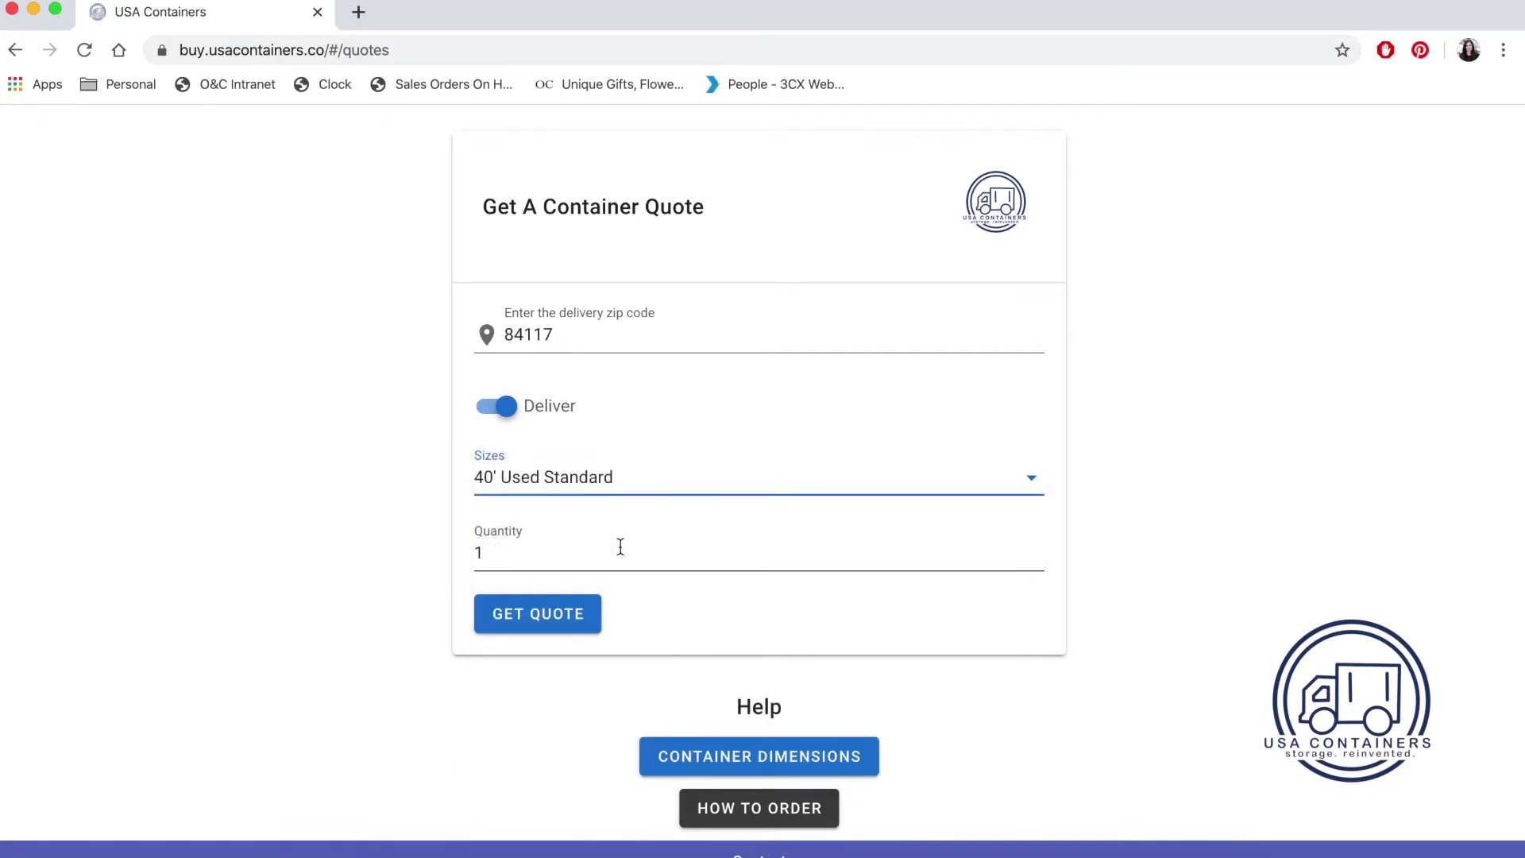
{"action": "left_click", "coordinate": [495, 553]}
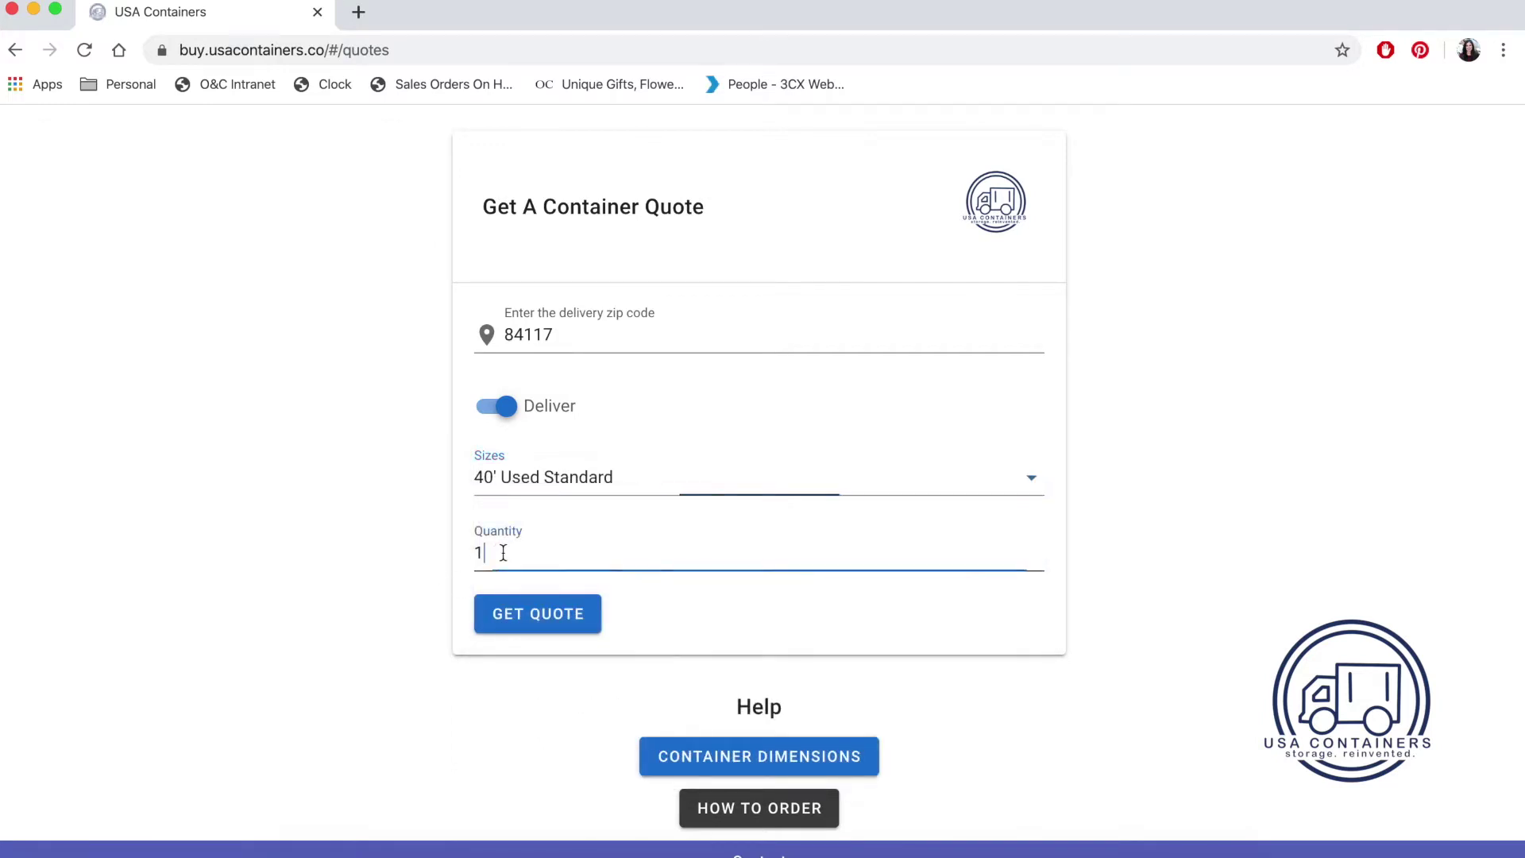
{"action": "key", "text": "BackSpace"}
{"action": "type", "text": "2"}
{"action": "key", "text": "BackSpace"}
{"action": "type", "text": "4"}
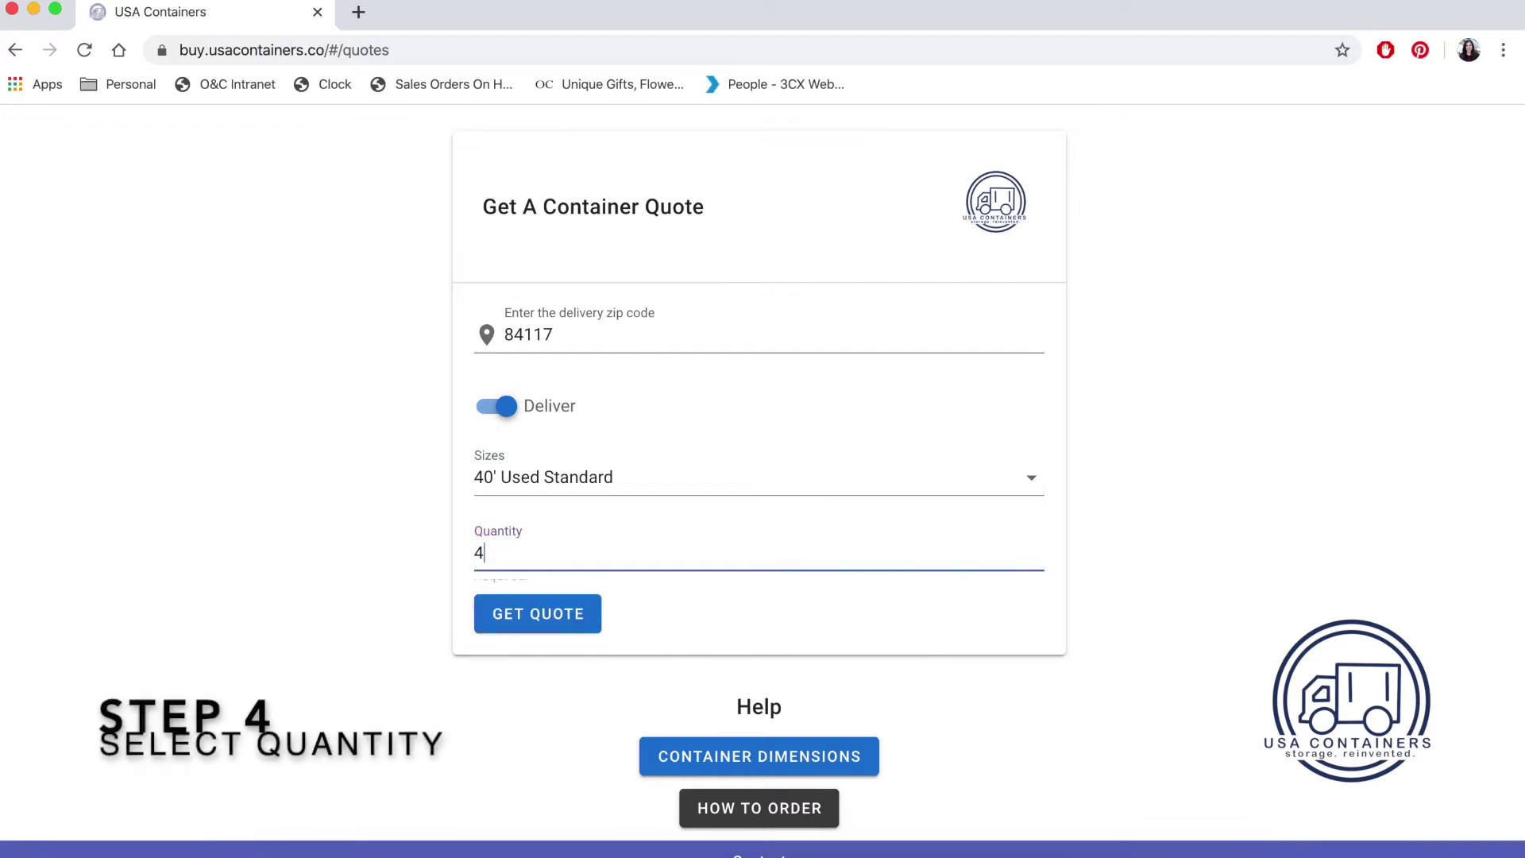
{"action": "key", "text": "BackSpace"}
{"action": "type", "text": "1"}
{"action": "left_click", "coordinate": [541, 615]}
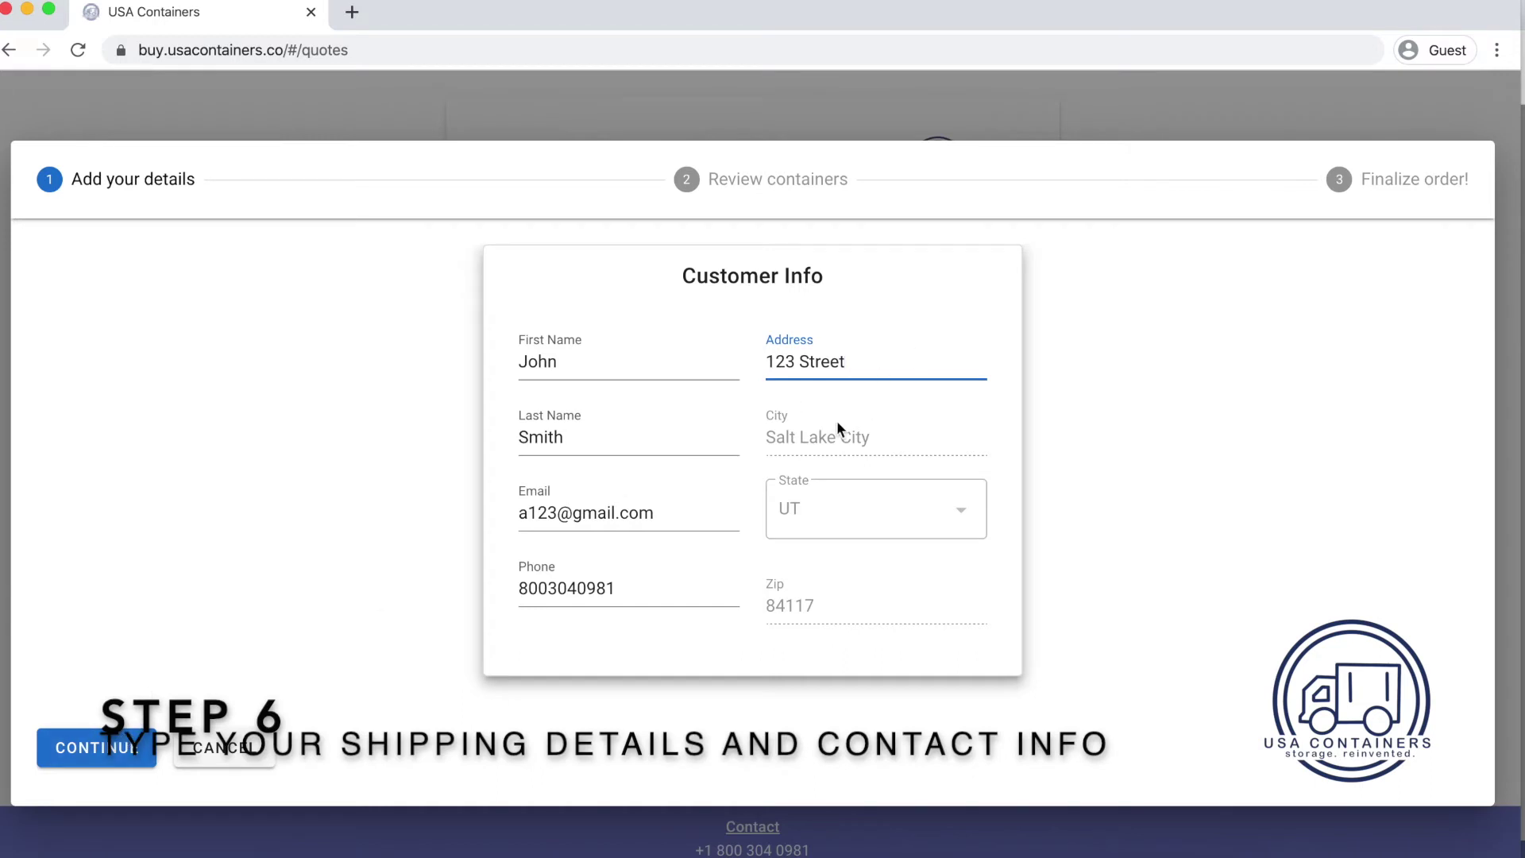
- Finish the 123 Street shipping address and move on to the container review
{"action": "left_click", "coordinate": [819, 440]}
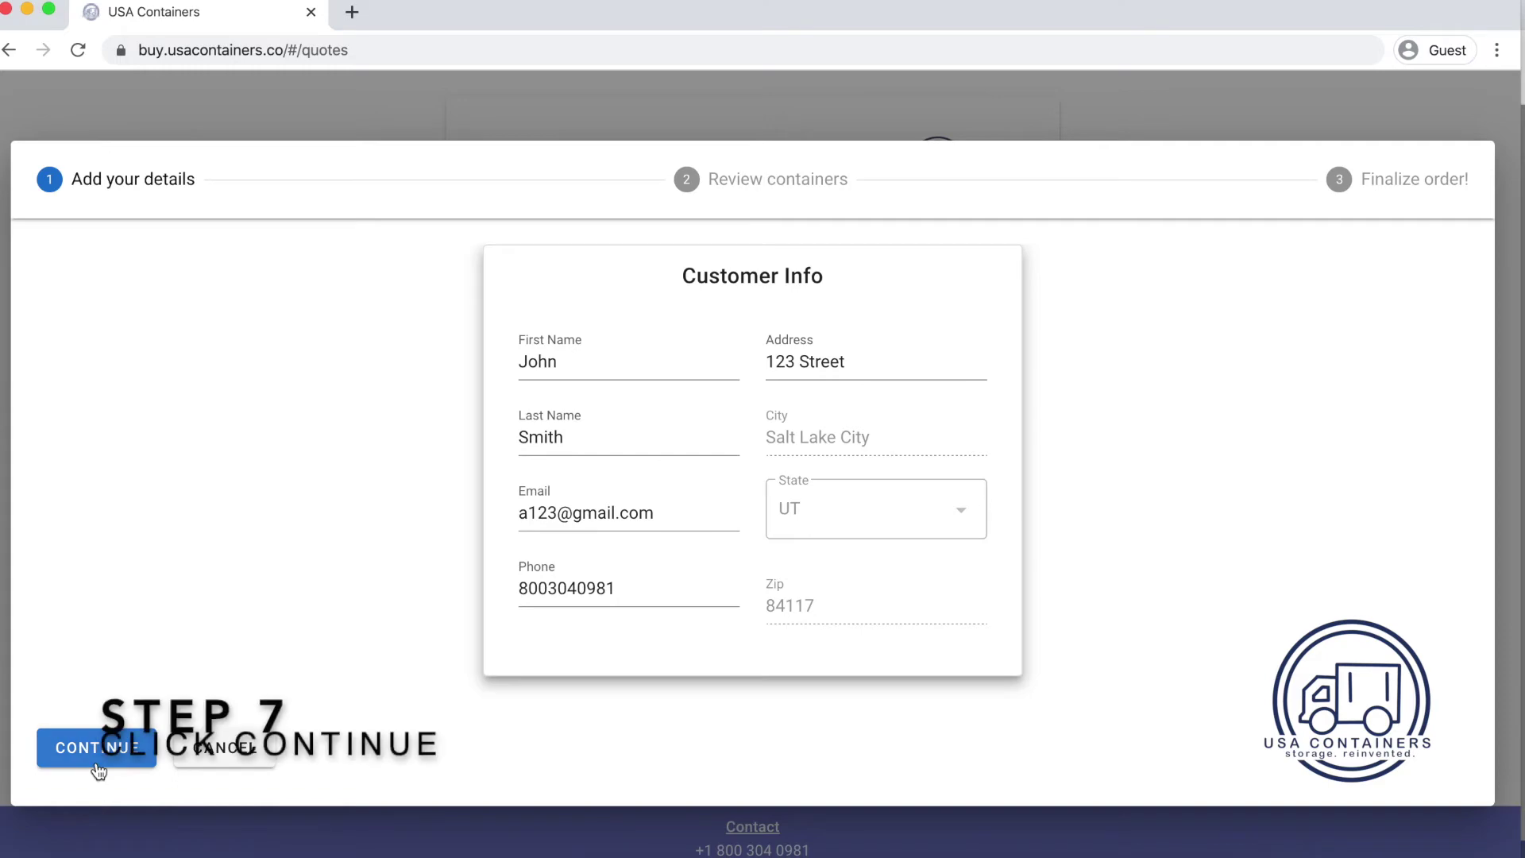
{"action": "left_click", "coordinate": [97, 762]}
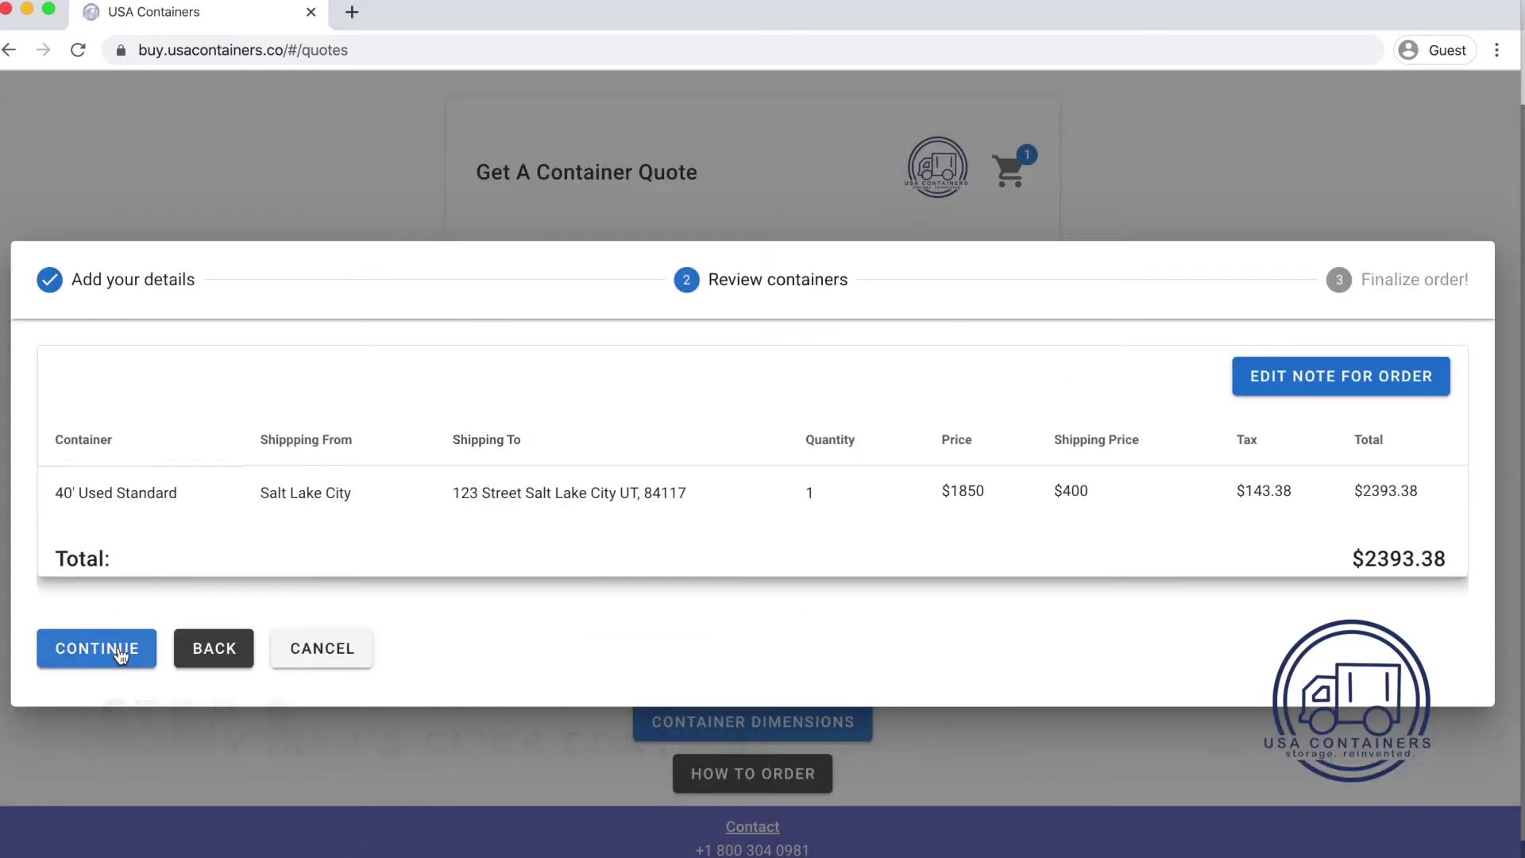
- Continue past the container review and finalize the order to generate invoice #72501
{"action": "left_click", "coordinate": [97, 648]}
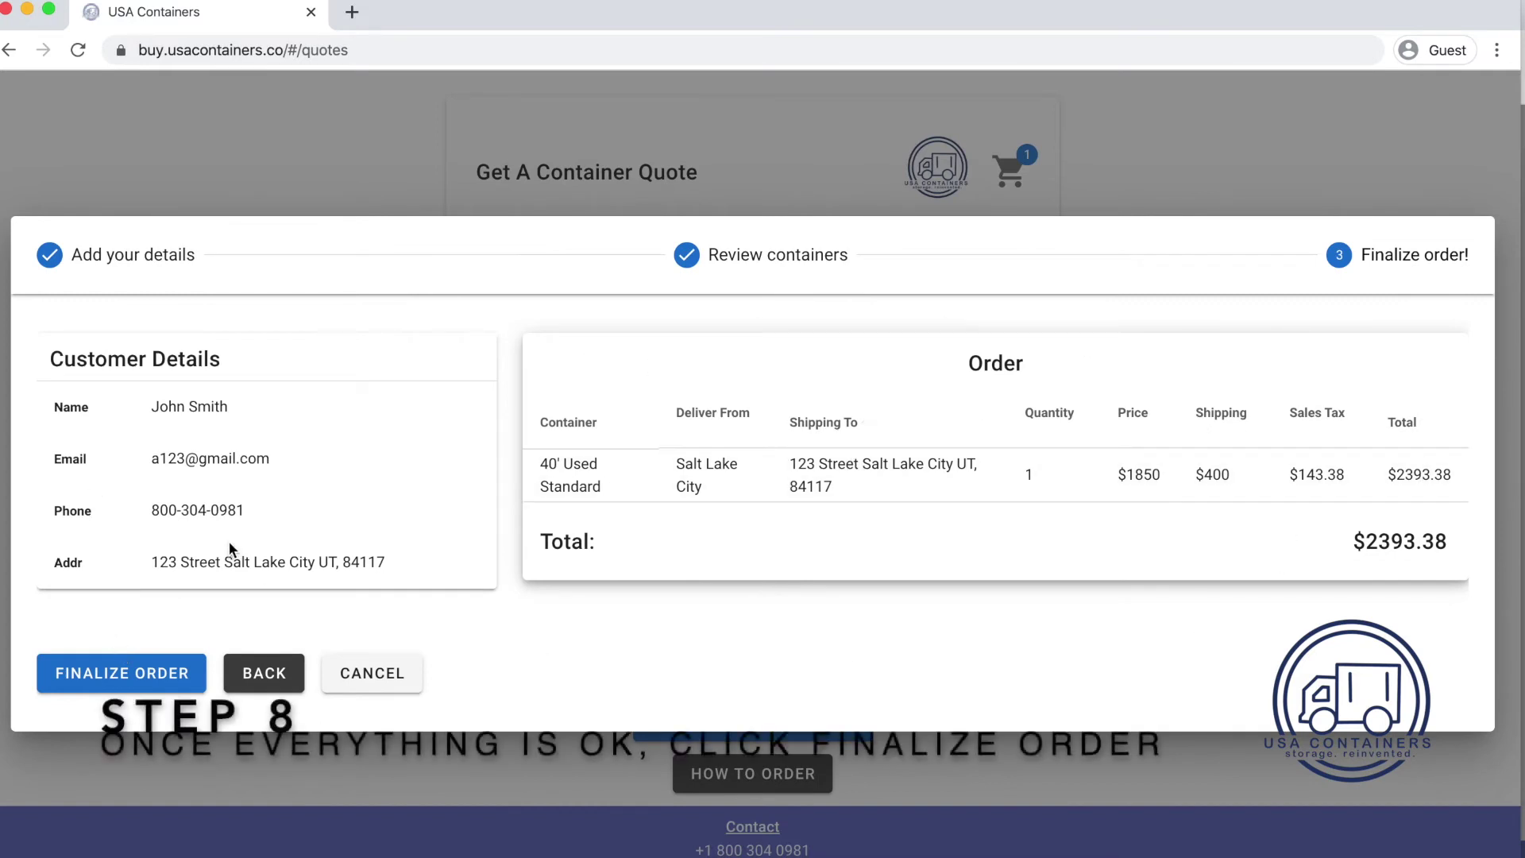
{"action": "left_click", "coordinate": [97, 668]}
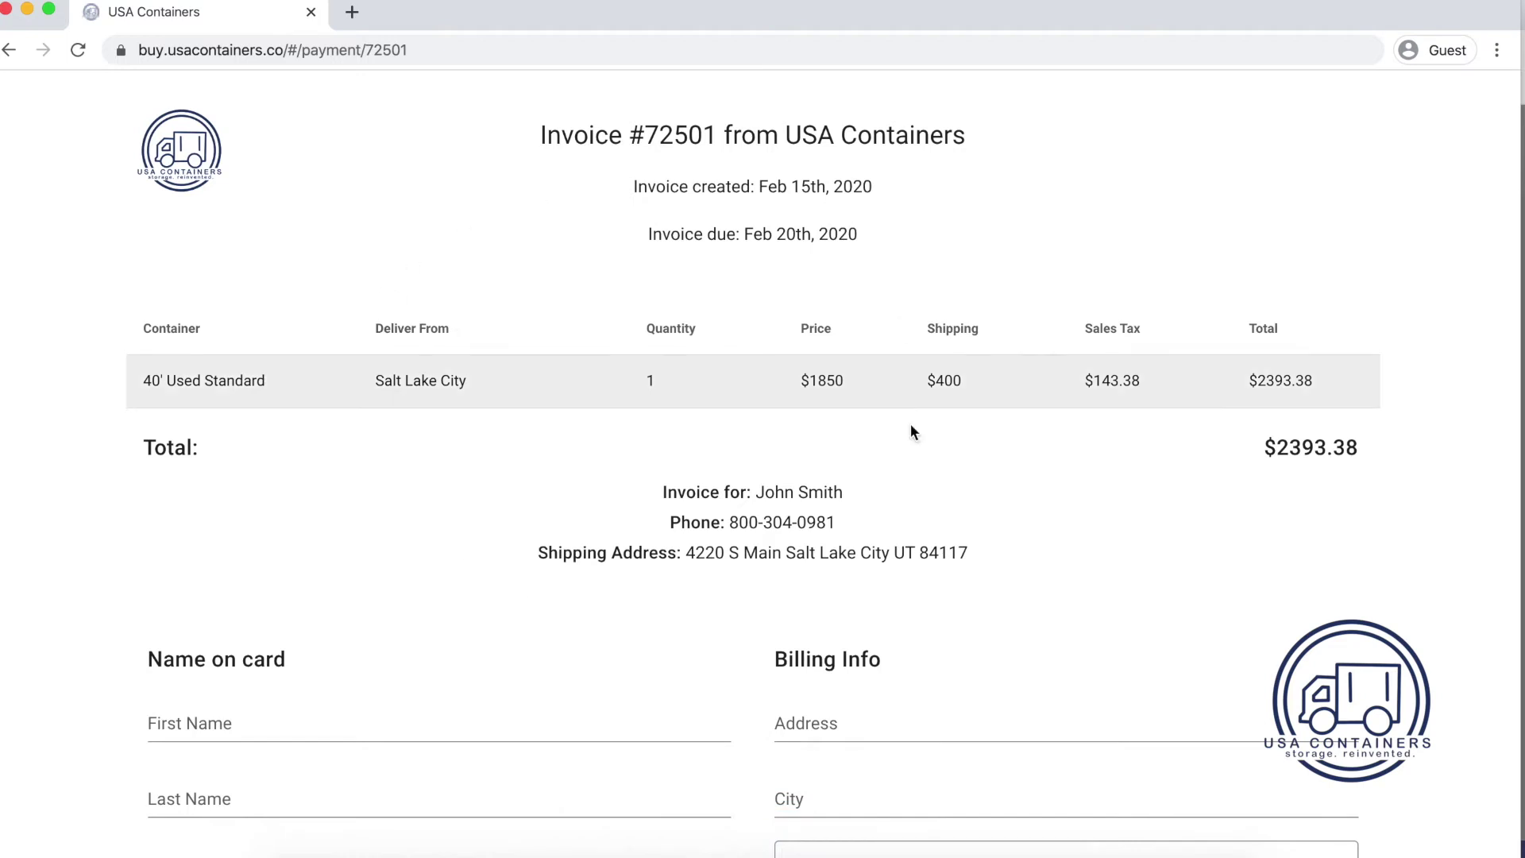
{"action": "scroll", "coordinate": [489, 537], "scroll_direction": "down", "scroll_amount": 3}
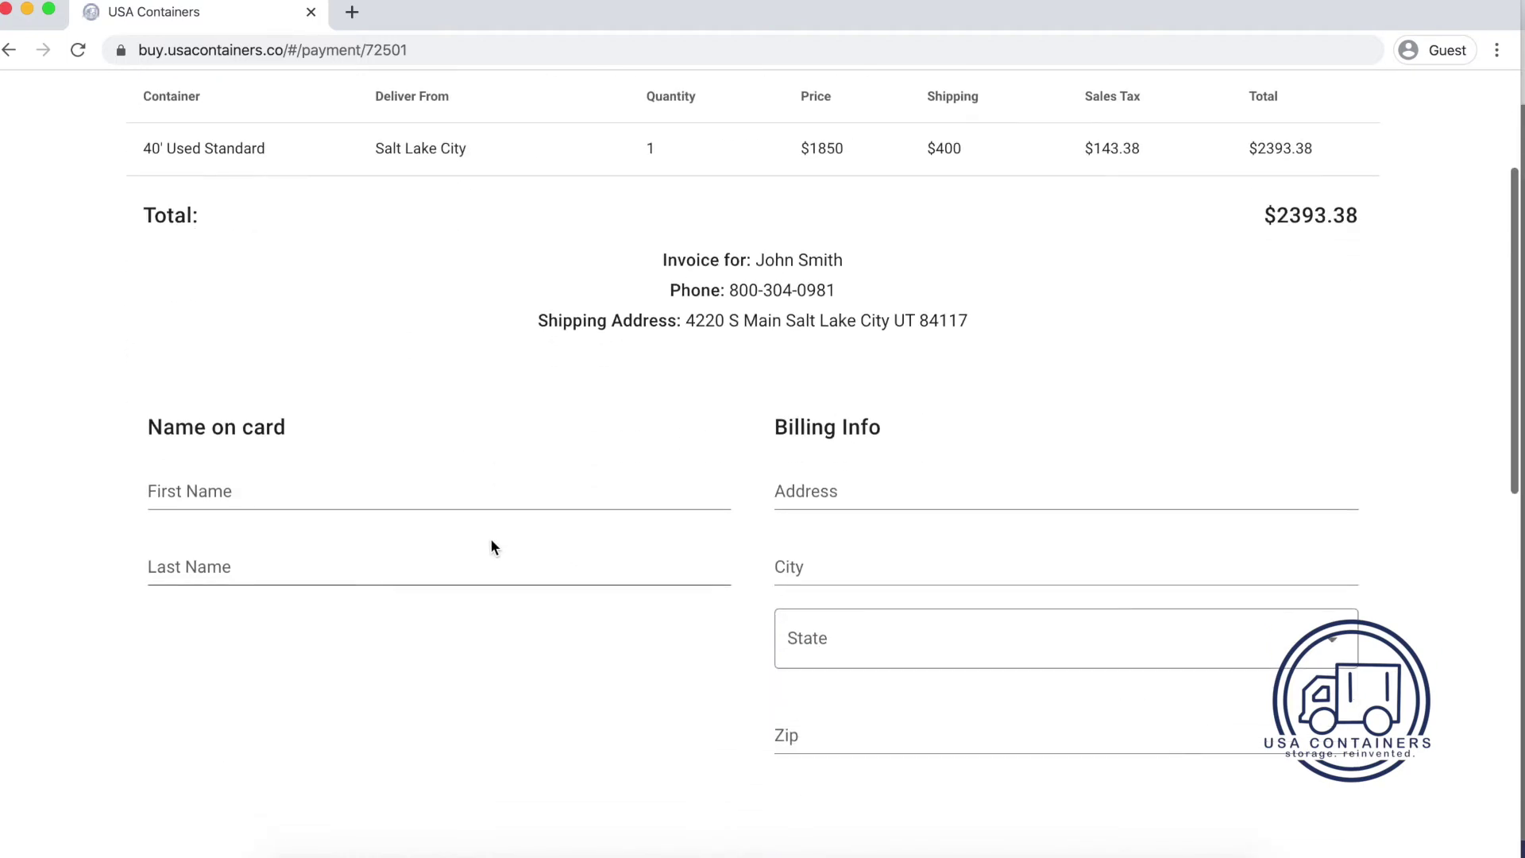
{"action": "scroll", "coordinate": [492, 547], "scroll_direction": "up", "scroll_amount": 2}
{"action": "scroll", "coordinate": [492, 547], "scroll_direction": "up", "scroll_amount": 1}
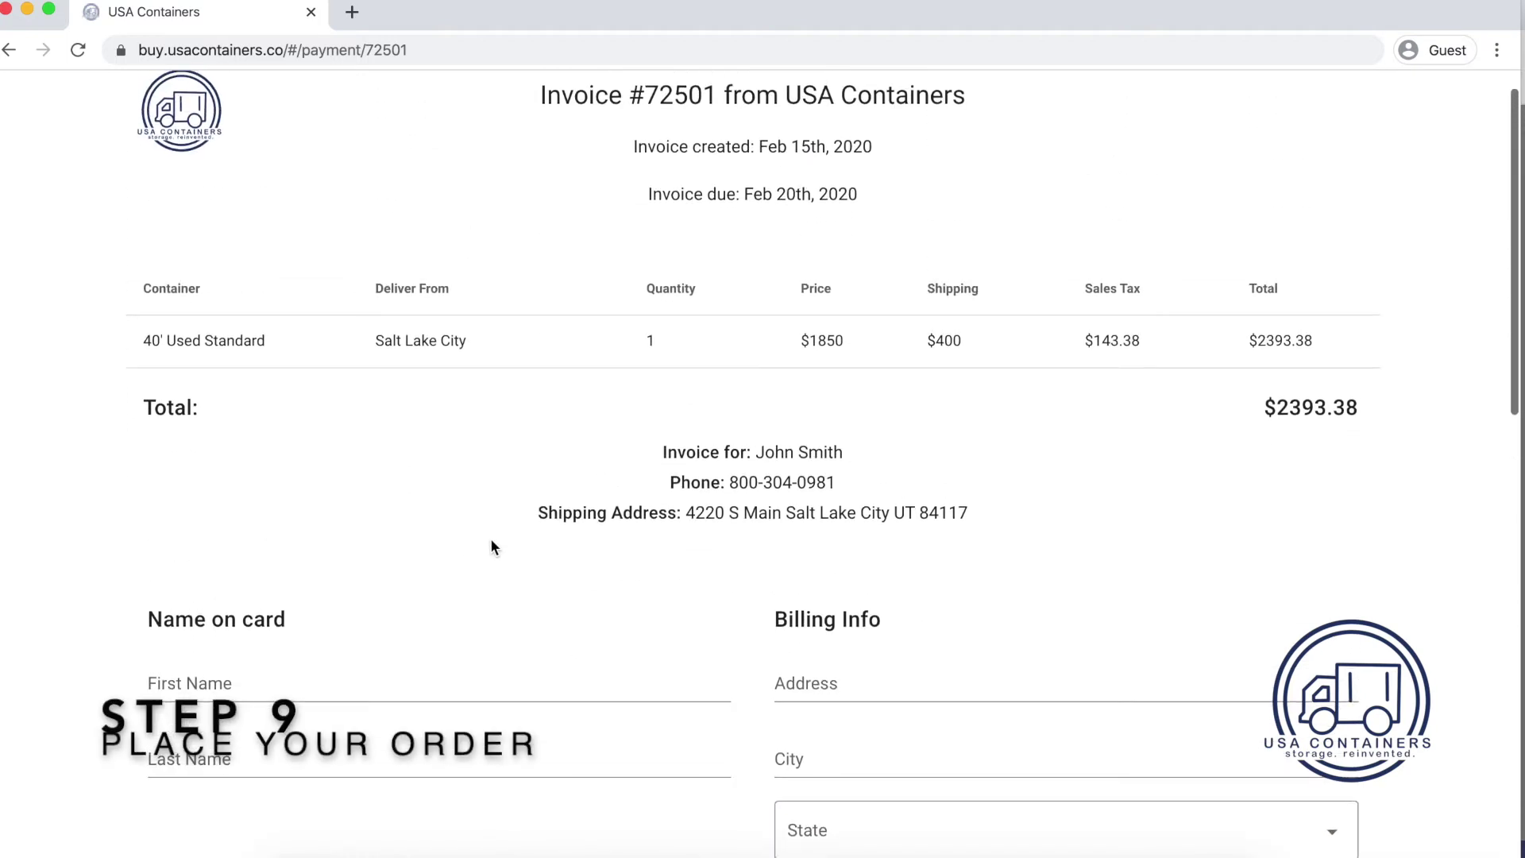
{"action": "scroll", "coordinate": [526, 484], "scroll_direction": "down", "scroll_amount": 3}
{"action": "scroll", "coordinate": [526, 479], "scroll_direction": "down", "scroll_amount": 2}
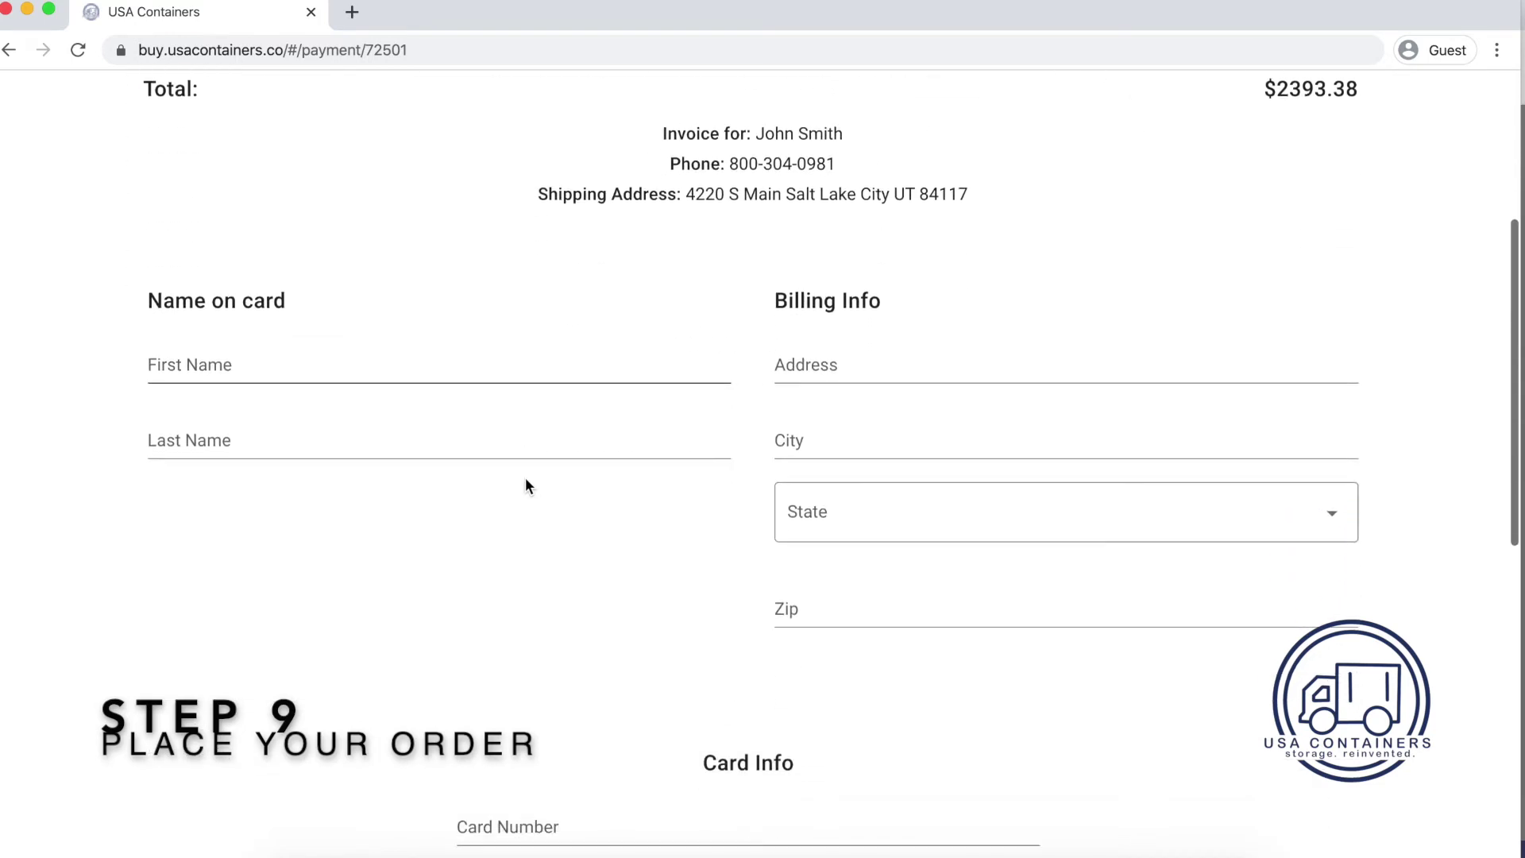
{"action": "scroll", "coordinate": [525, 479], "scroll_direction": "down", "scroll_amount": 2}
{"action": "scroll", "coordinate": [526, 478], "scroll_direction": "down", "scroll_amount": 2}
{"action": "scroll", "coordinate": [525, 478], "scroll_direction": "down", "scroll_amount": 2}
{"action": "scroll", "coordinate": [525, 477], "scroll_direction": "up", "scroll_amount": 3}
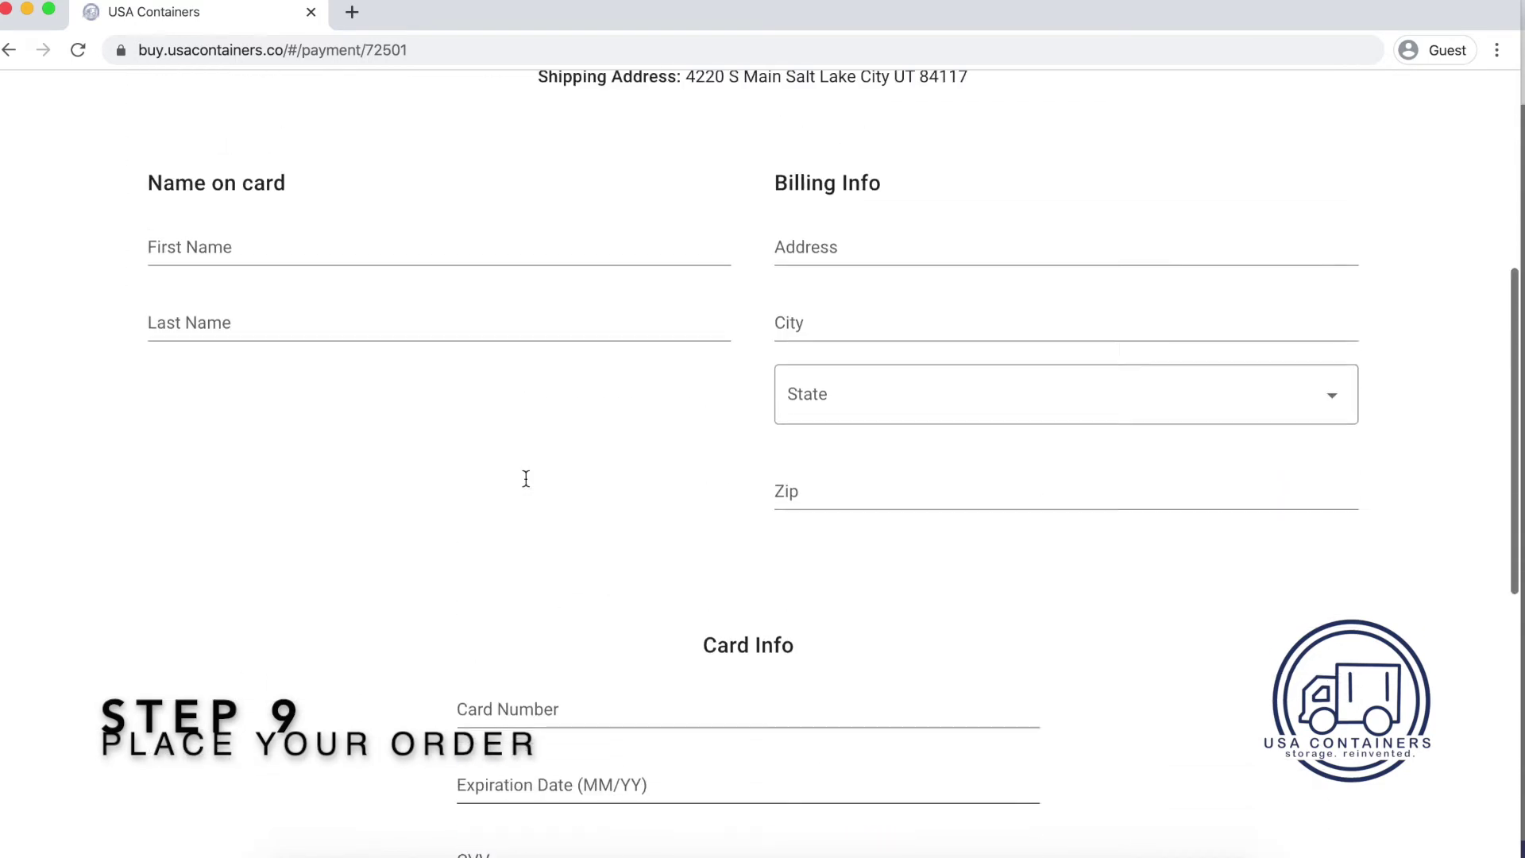
{"action": "scroll", "coordinate": [526, 453], "scroll_direction": "up", "scroll_amount": 1}
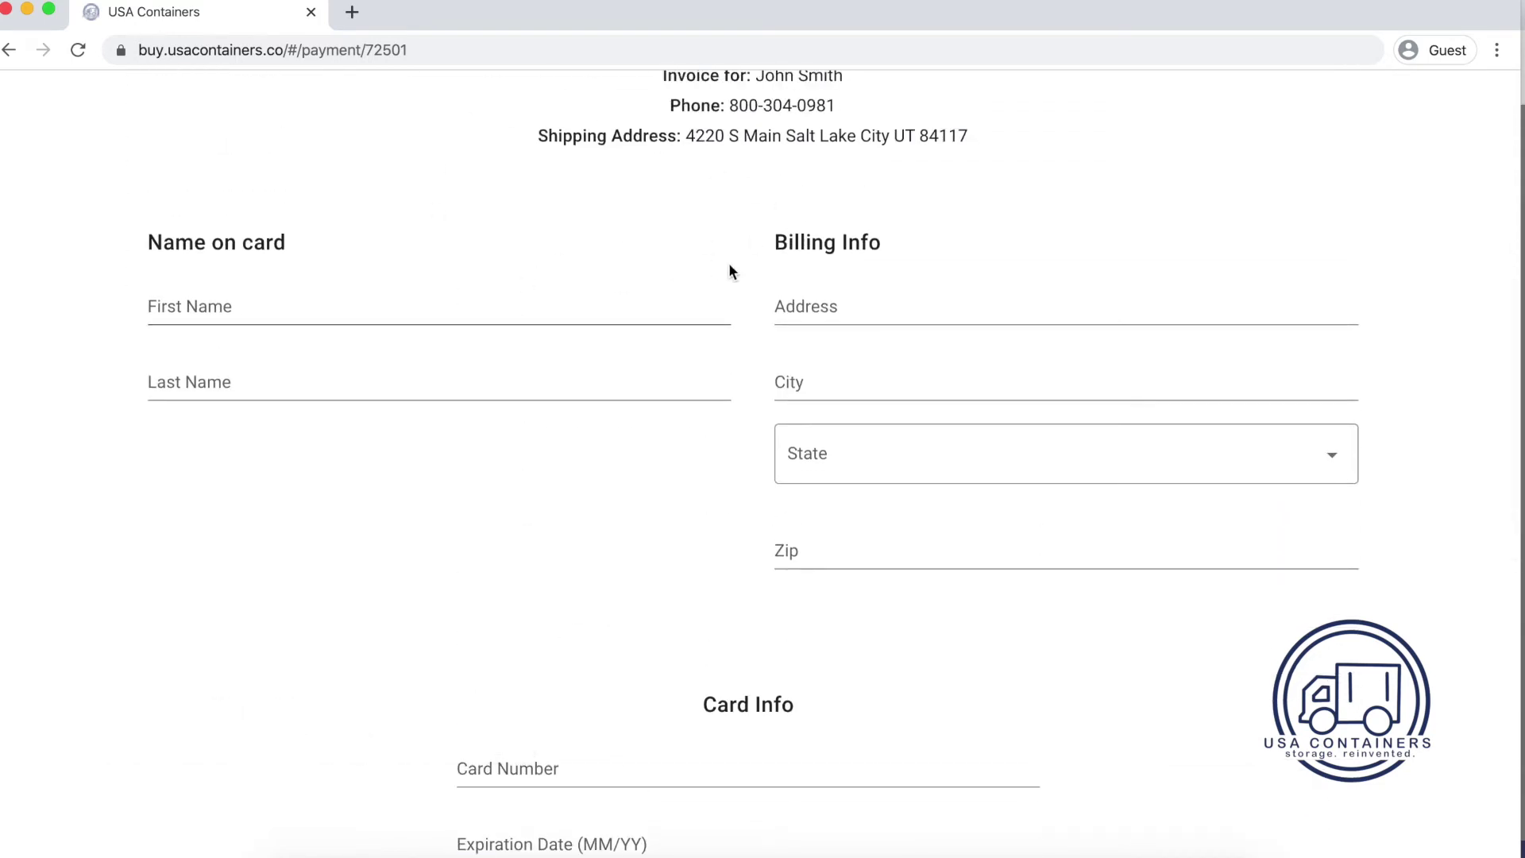
{"action": "scroll", "coordinate": [733, 267], "scroll_direction": "up", "scroll_amount": 2}
{"action": "scroll", "coordinate": [733, 268], "scroll_direction": "down", "scroll_amount": 2}
{"action": "scroll", "coordinate": [569, 223], "scroll_direction": "down", "scroll_amount": 1}
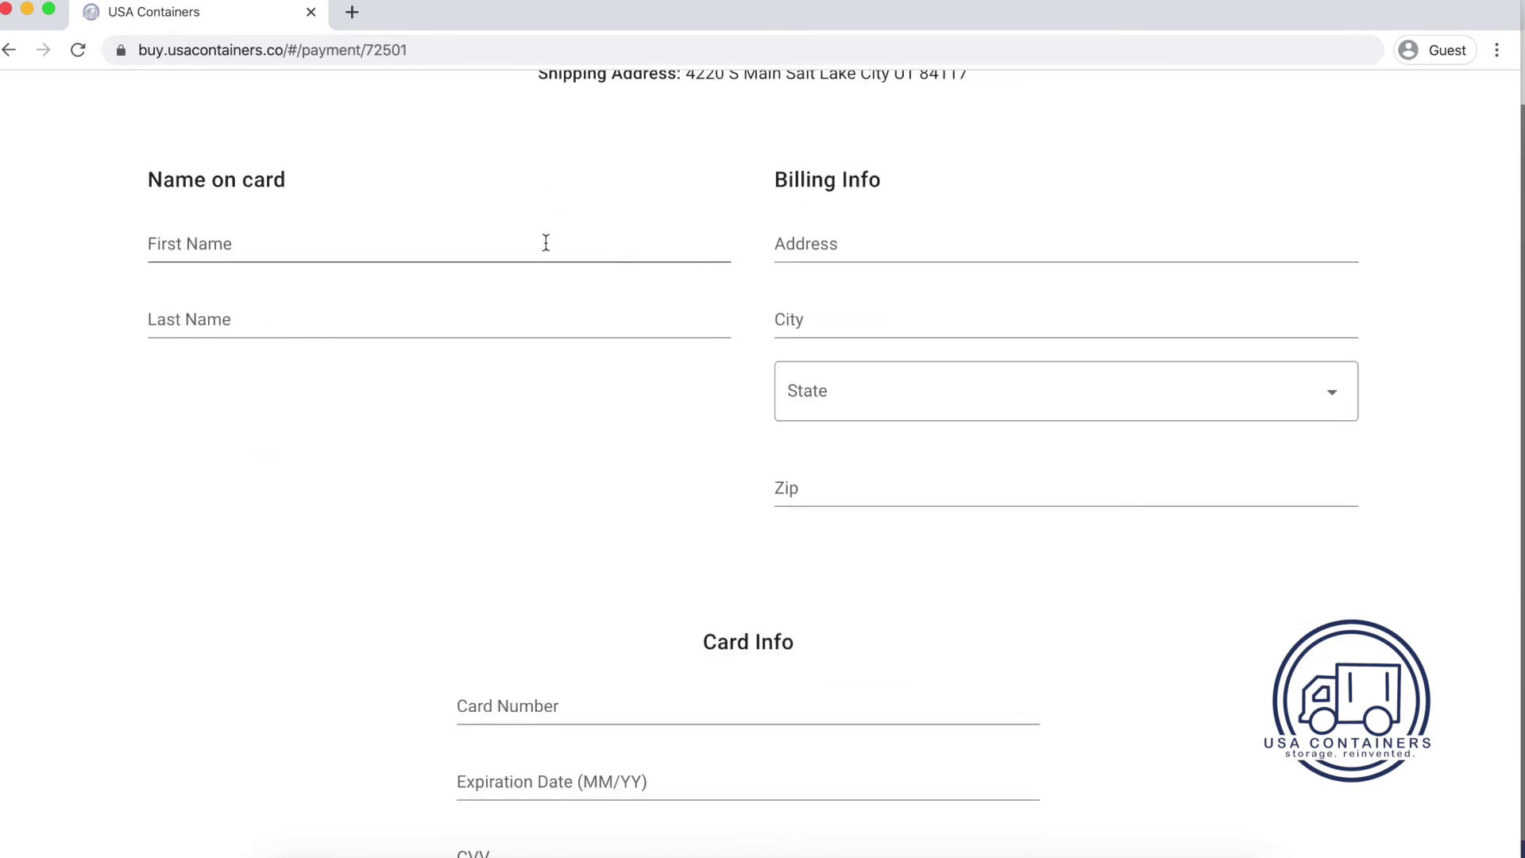
{"action": "scroll", "coordinate": [712, 429], "scroll_direction": "down", "scroll_amount": 1}
{"action": "scroll", "coordinate": [711, 421], "scroll_direction": "down", "scroll_amount": 1}
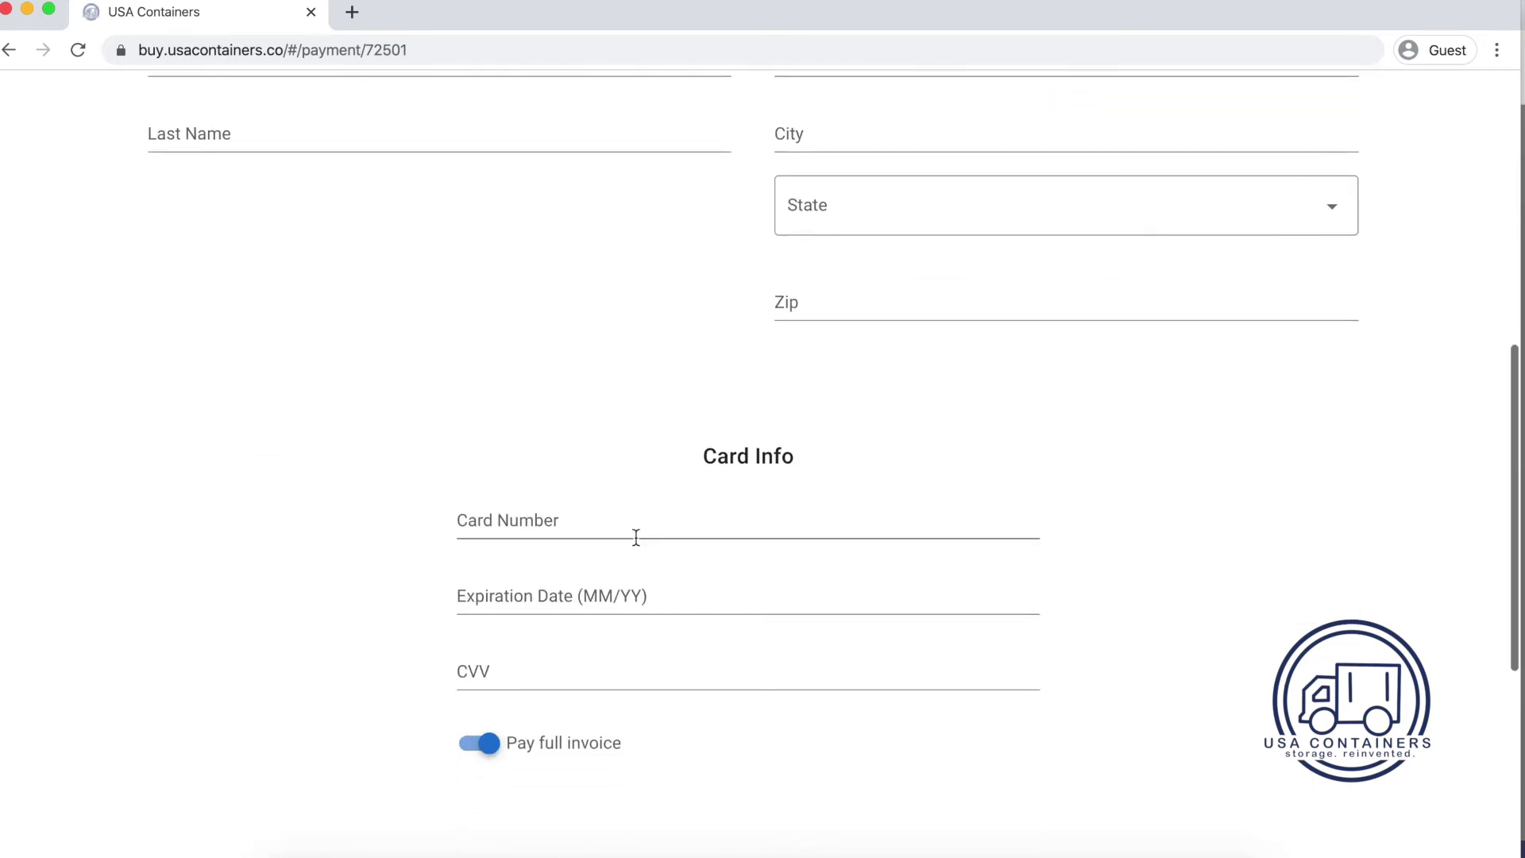
{"action": "scroll", "coordinate": [635, 536], "scroll_direction": "down", "scroll_amount": 2}
{"action": "scroll", "coordinate": [635, 537], "scroll_direction": "down", "scroll_amount": 1}
{"action": "scroll", "coordinate": [625, 569], "scroll_direction": "down", "scroll_amount": 2}
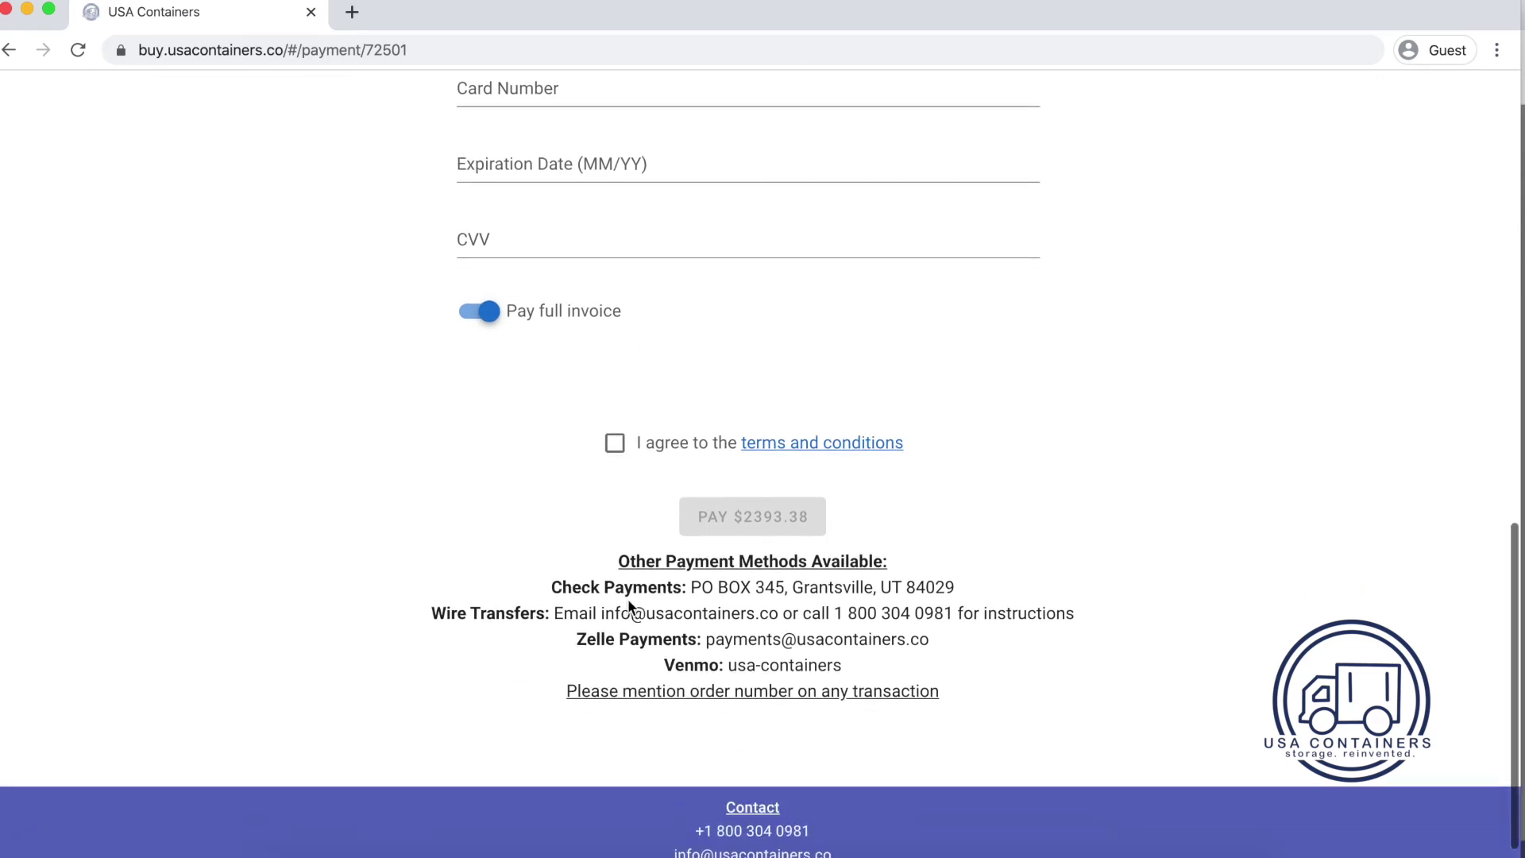
{"action": "scroll", "coordinate": [541, 623], "scroll_direction": "down", "scroll_amount": 1}
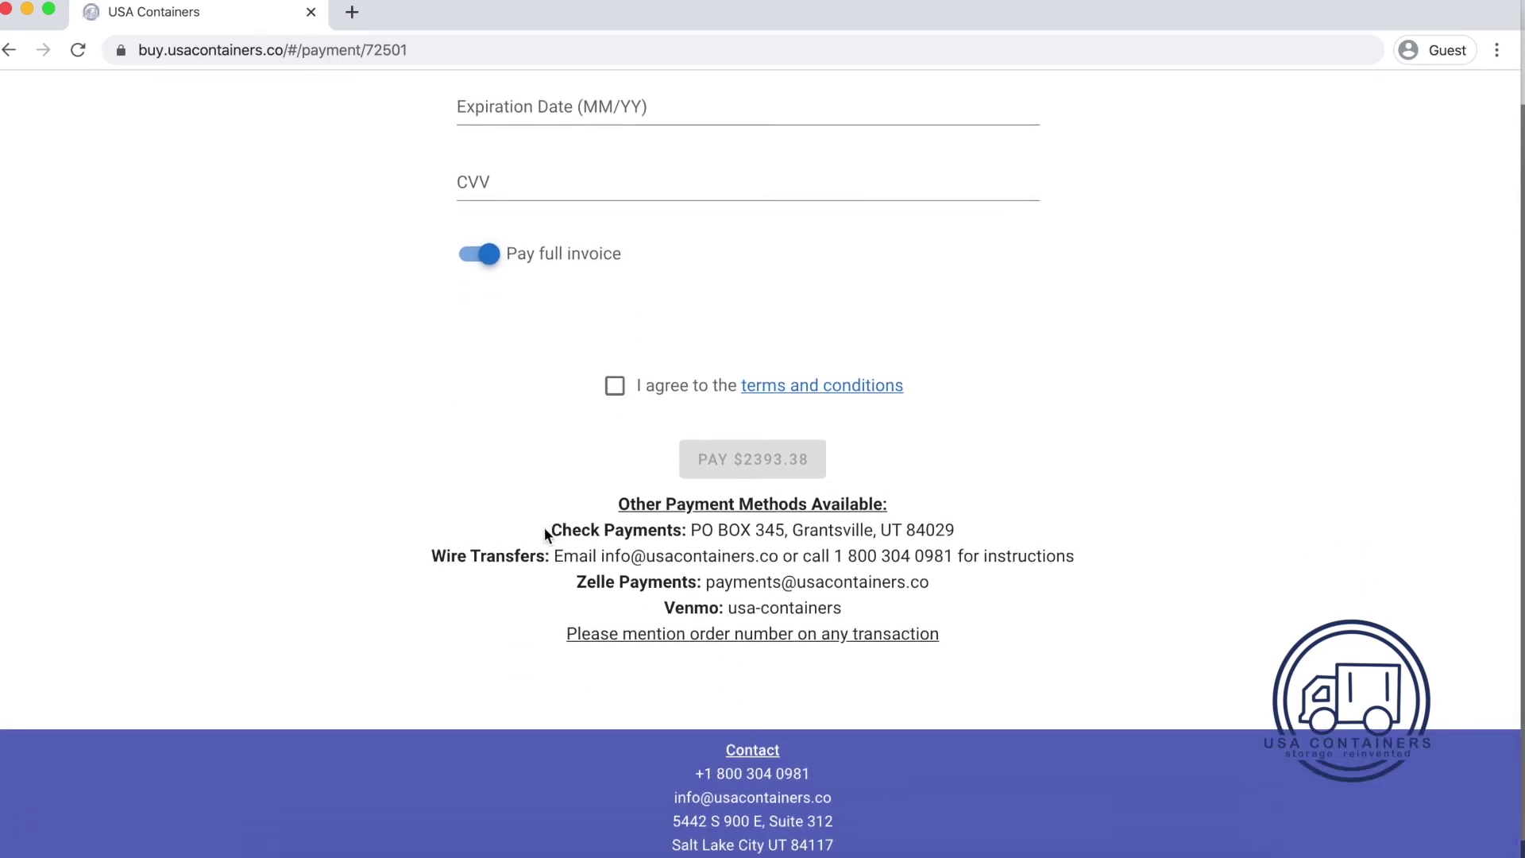
{"action": "left_click_drag", "start_coordinate": [544, 526], "coordinate": [923, 525]}
{"action": "left_click", "coordinate": [968, 516]}
{"action": "left_click_drag", "start_coordinate": [433, 555], "coordinate": [1080, 572]}
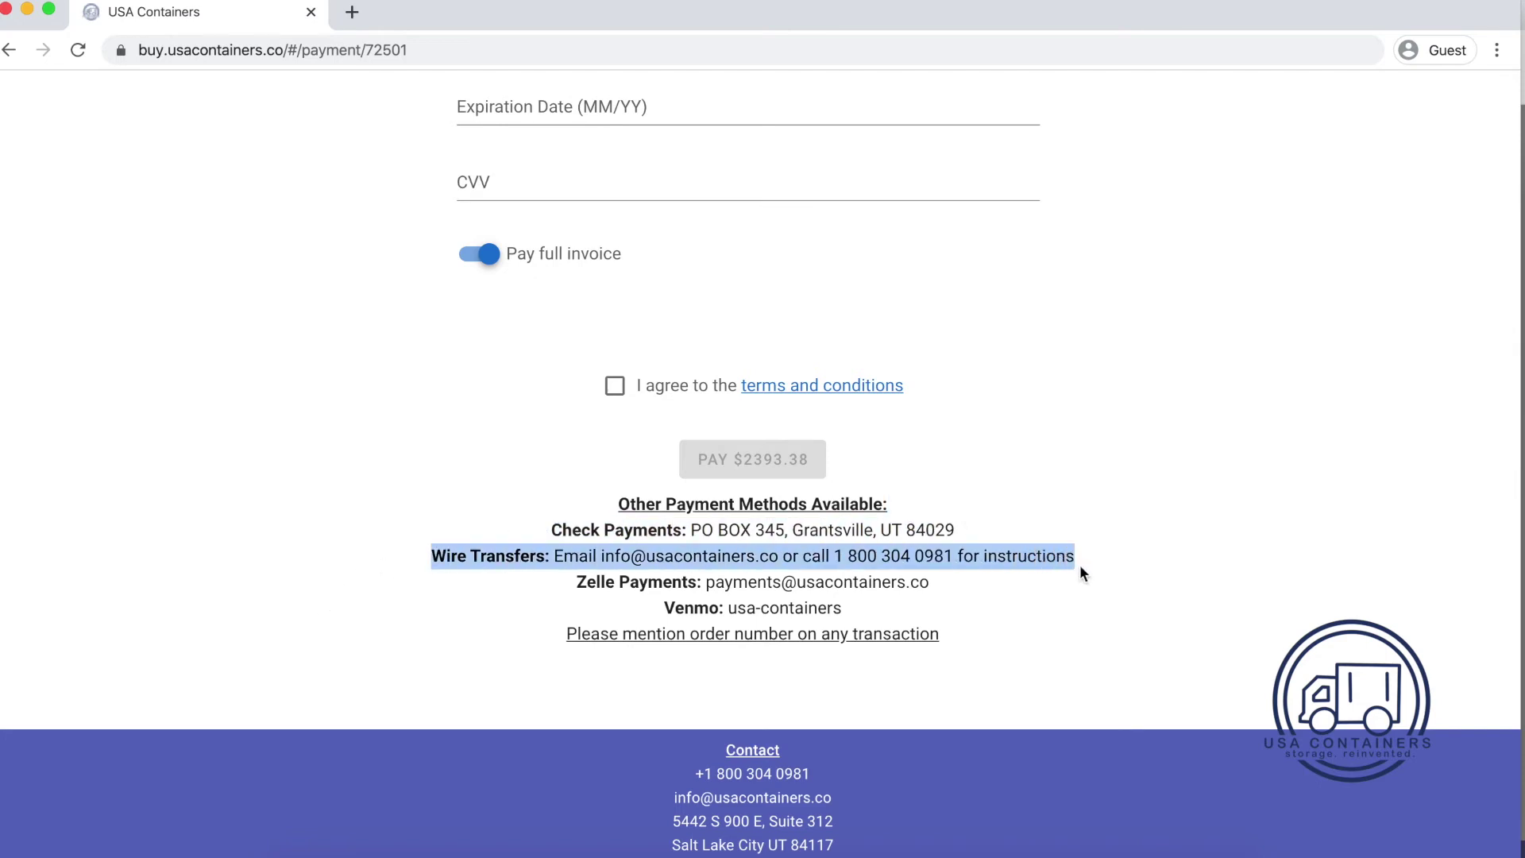
{"action": "left_click", "coordinate": [610, 562]}
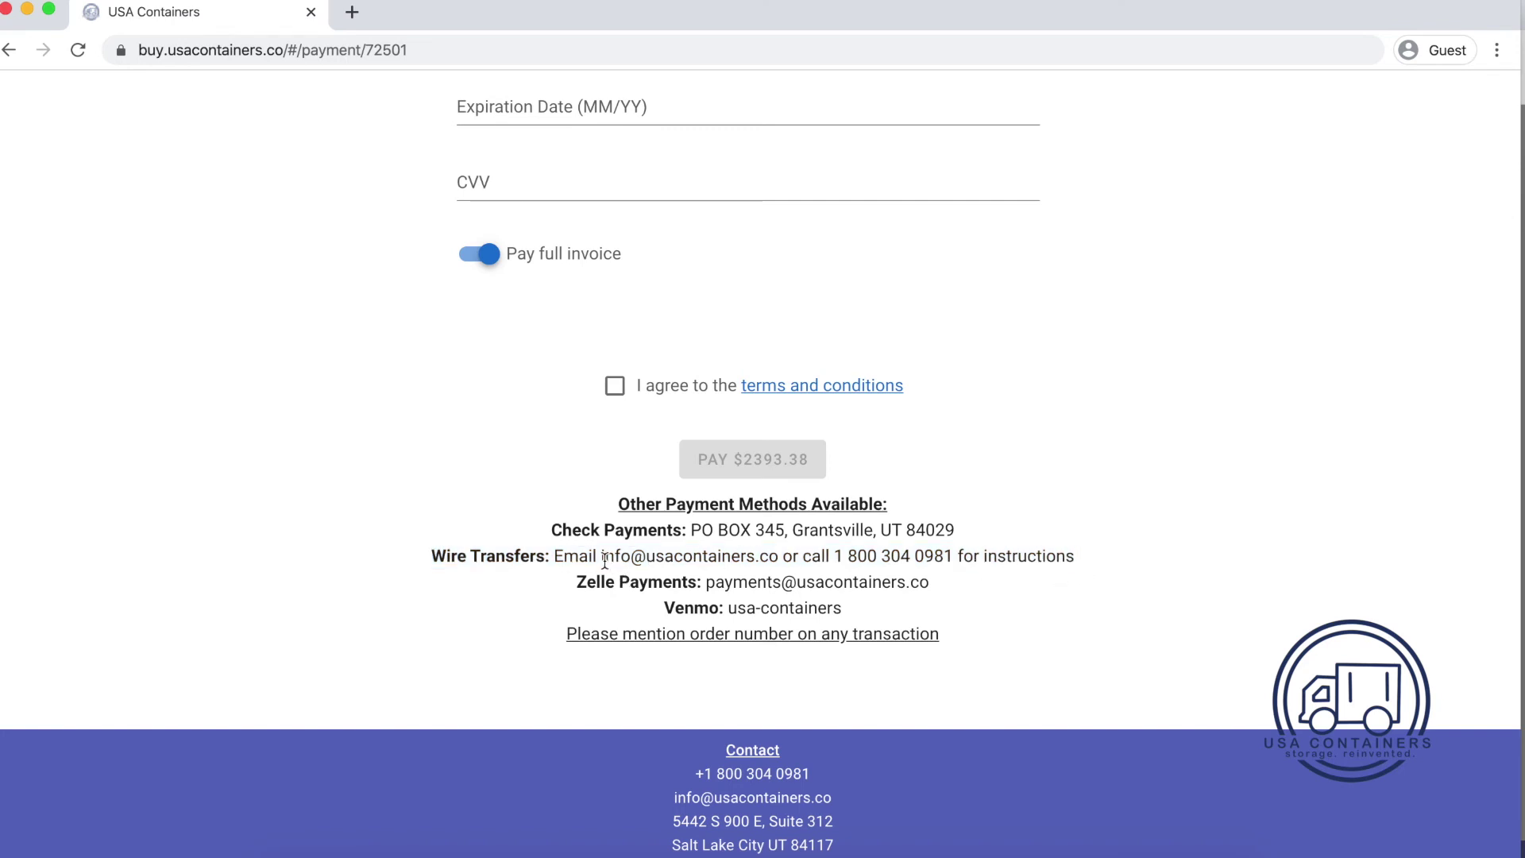
{"action": "left_click_drag", "start_coordinate": [834, 555], "coordinate": [953, 555]}
{"action": "left_click", "coordinate": [745, 566]}
{"action": "left_click_drag", "start_coordinate": [576, 582], "coordinate": [709, 583]}
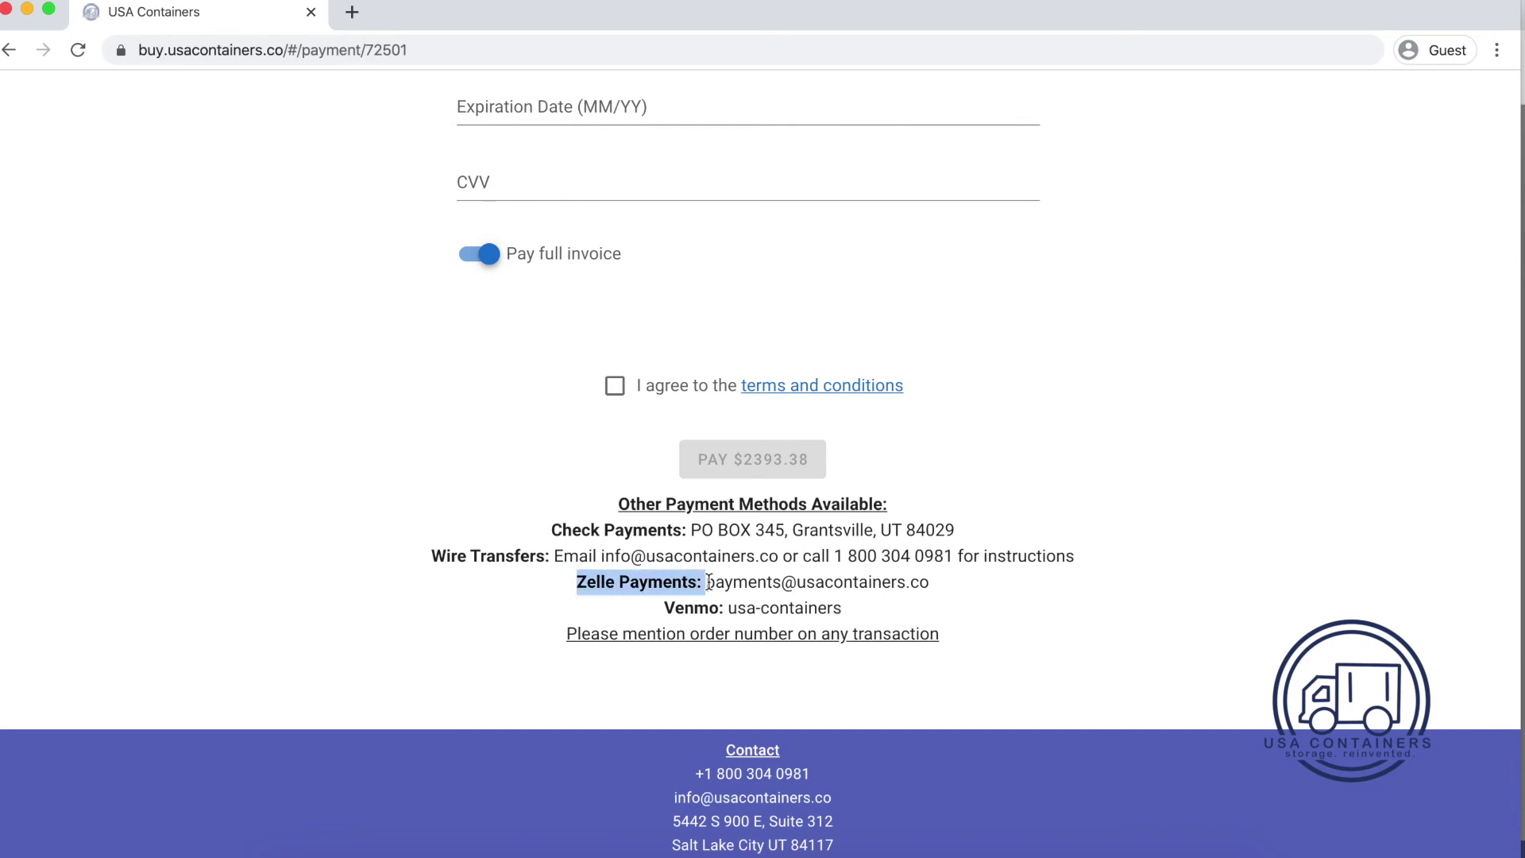
{"action": "left_click", "coordinate": [710, 583]}
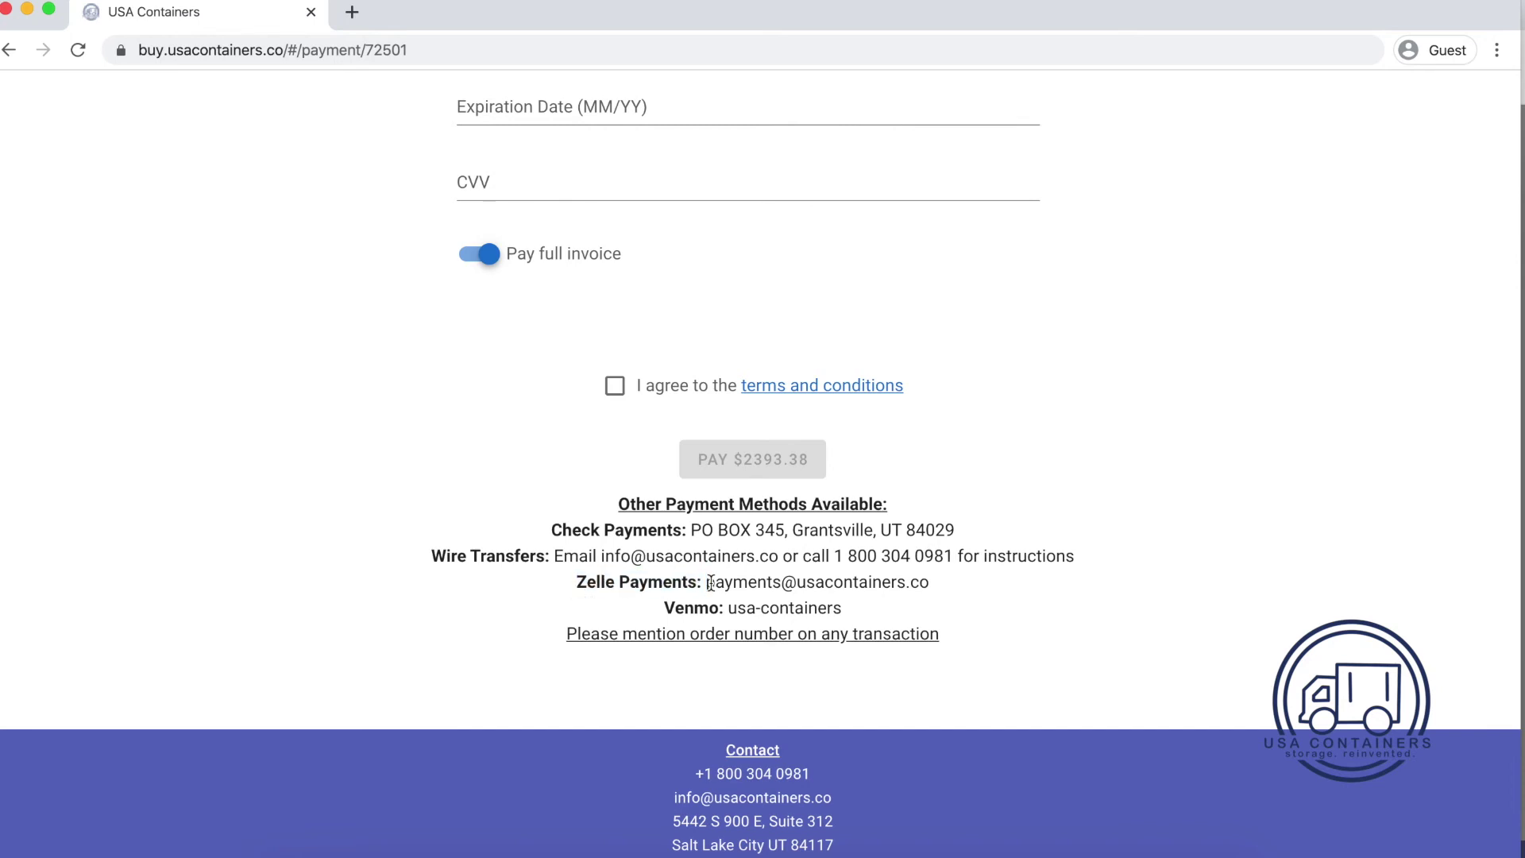
{"action": "left_click_drag", "start_coordinate": [709, 581], "coordinate": [932, 580]}
{"action": "left_click", "coordinate": [769, 579]}
{"action": "left_click_drag", "start_coordinate": [663, 607], "coordinate": [874, 608]}
{"action": "left_click", "coordinate": [806, 609]}
{"action": "left_click_drag", "start_coordinate": [729, 608], "coordinate": [855, 606]}
{"action": "left_click", "coordinate": [854, 606]}
{"action": "left_click_drag", "start_coordinate": [552, 529], "coordinate": [936, 609]}
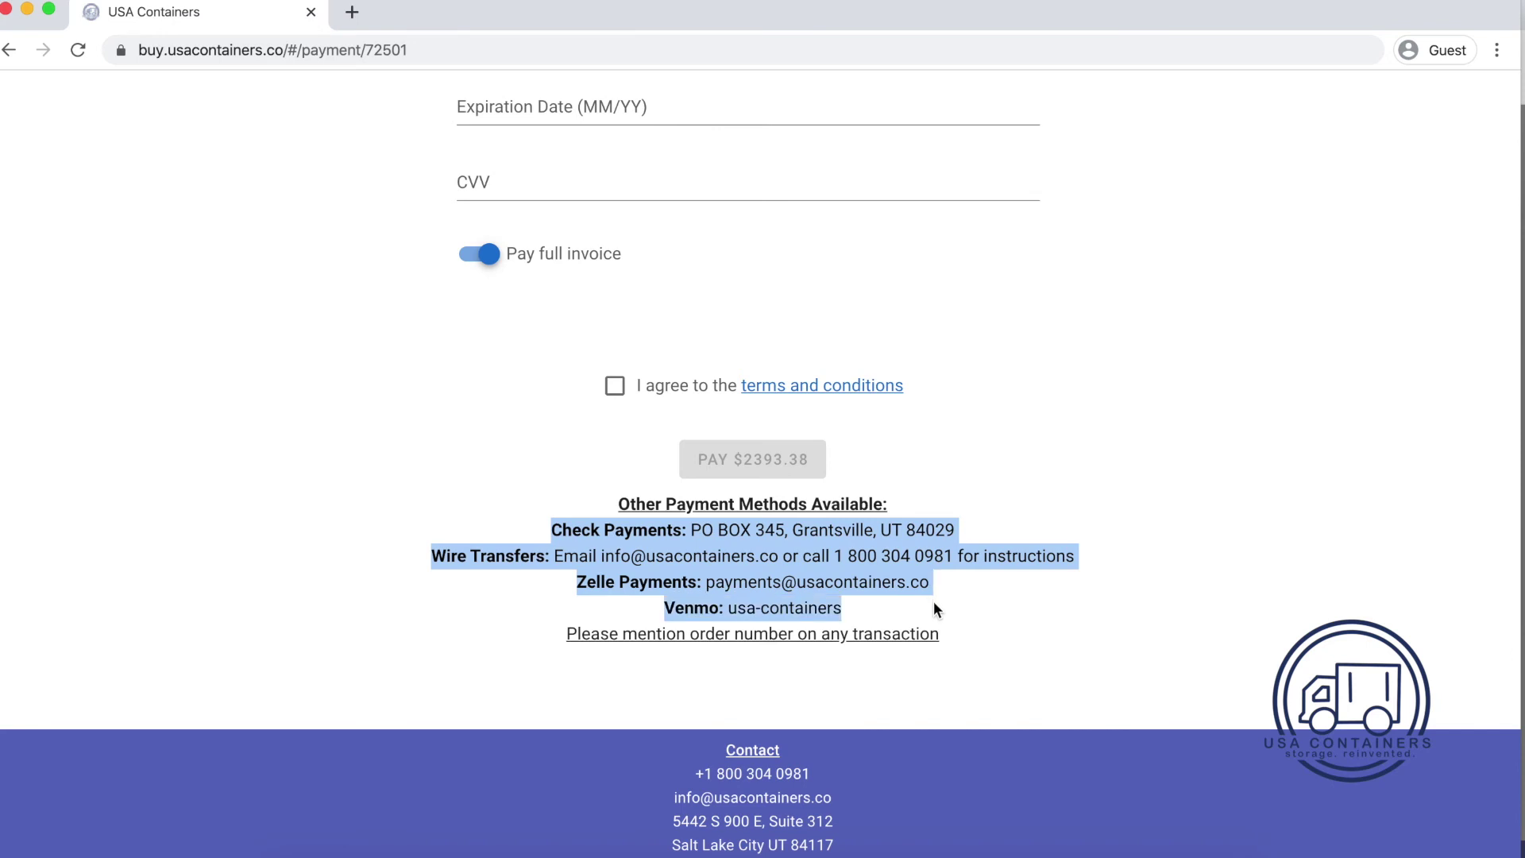
{"action": "left_click", "coordinate": [934, 611]}
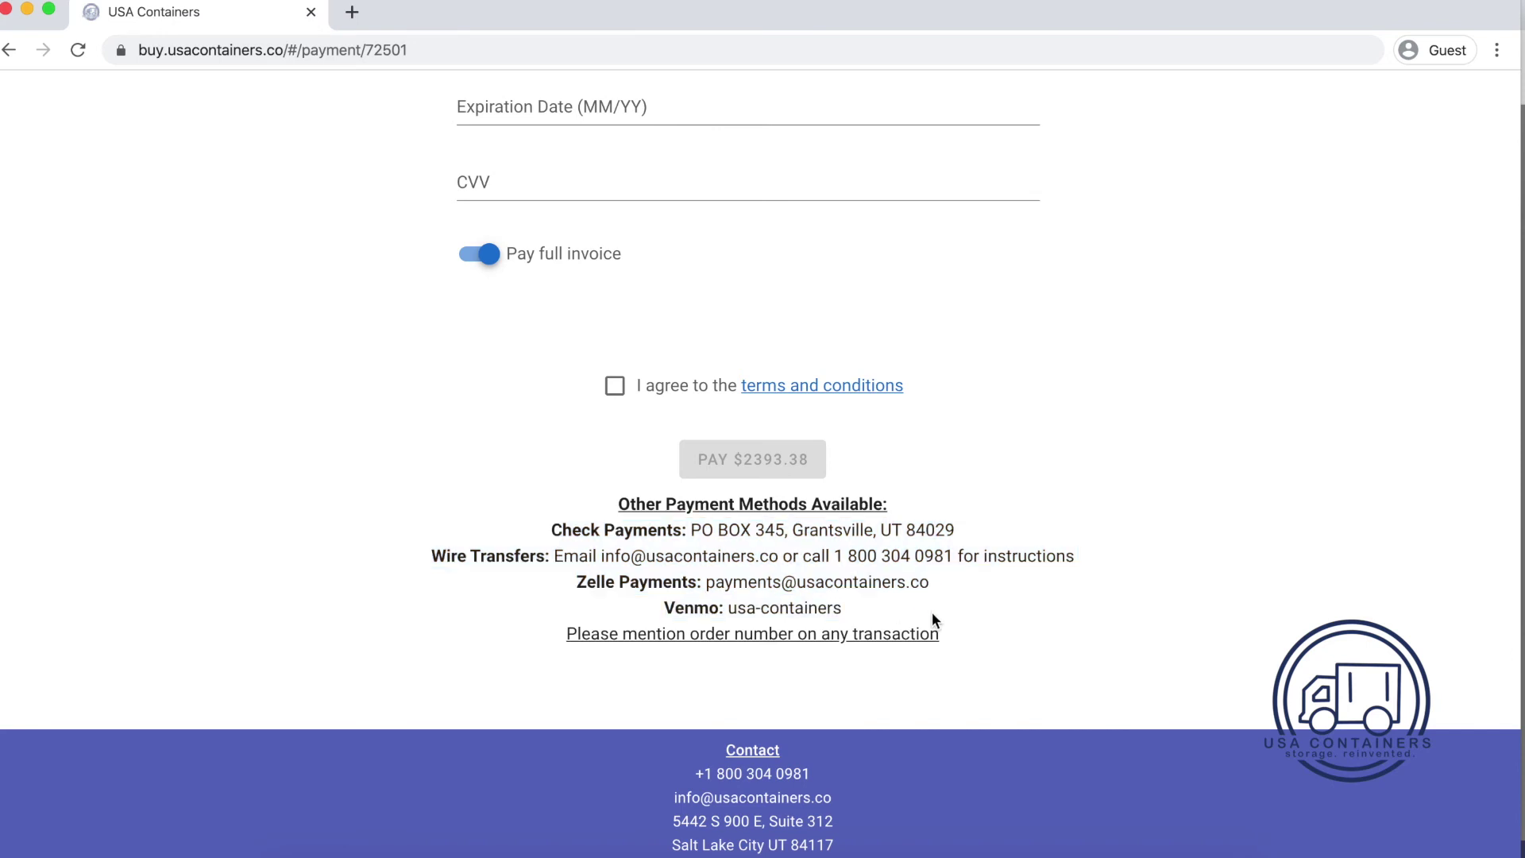
{"action": "left_click_drag", "start_coordinate": [947, 631], "coordinate": [651, 662]}
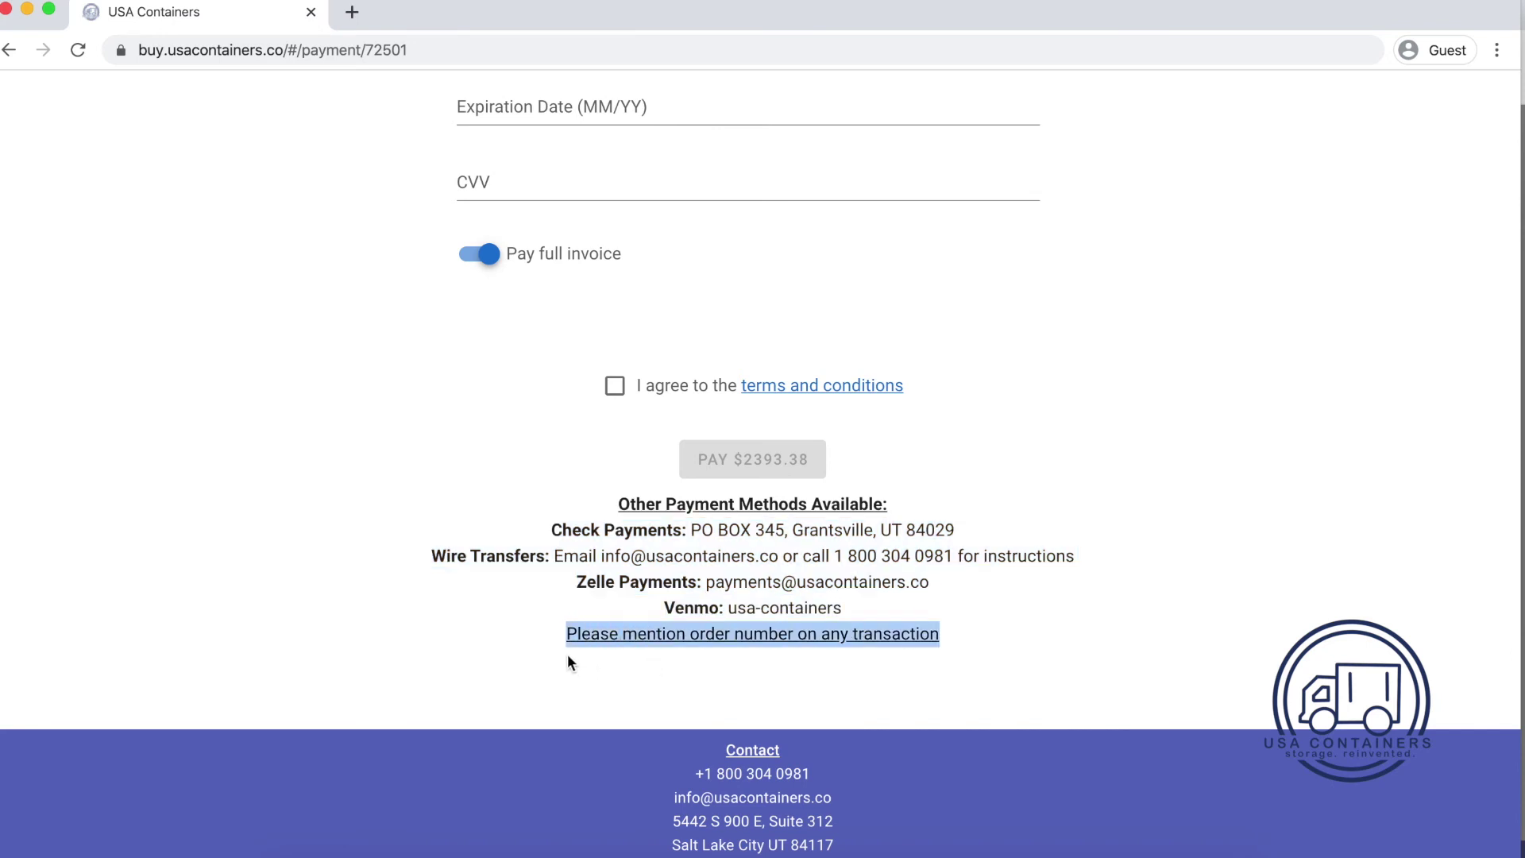
{"action": "left_click", "coordinate": [569, 625]}
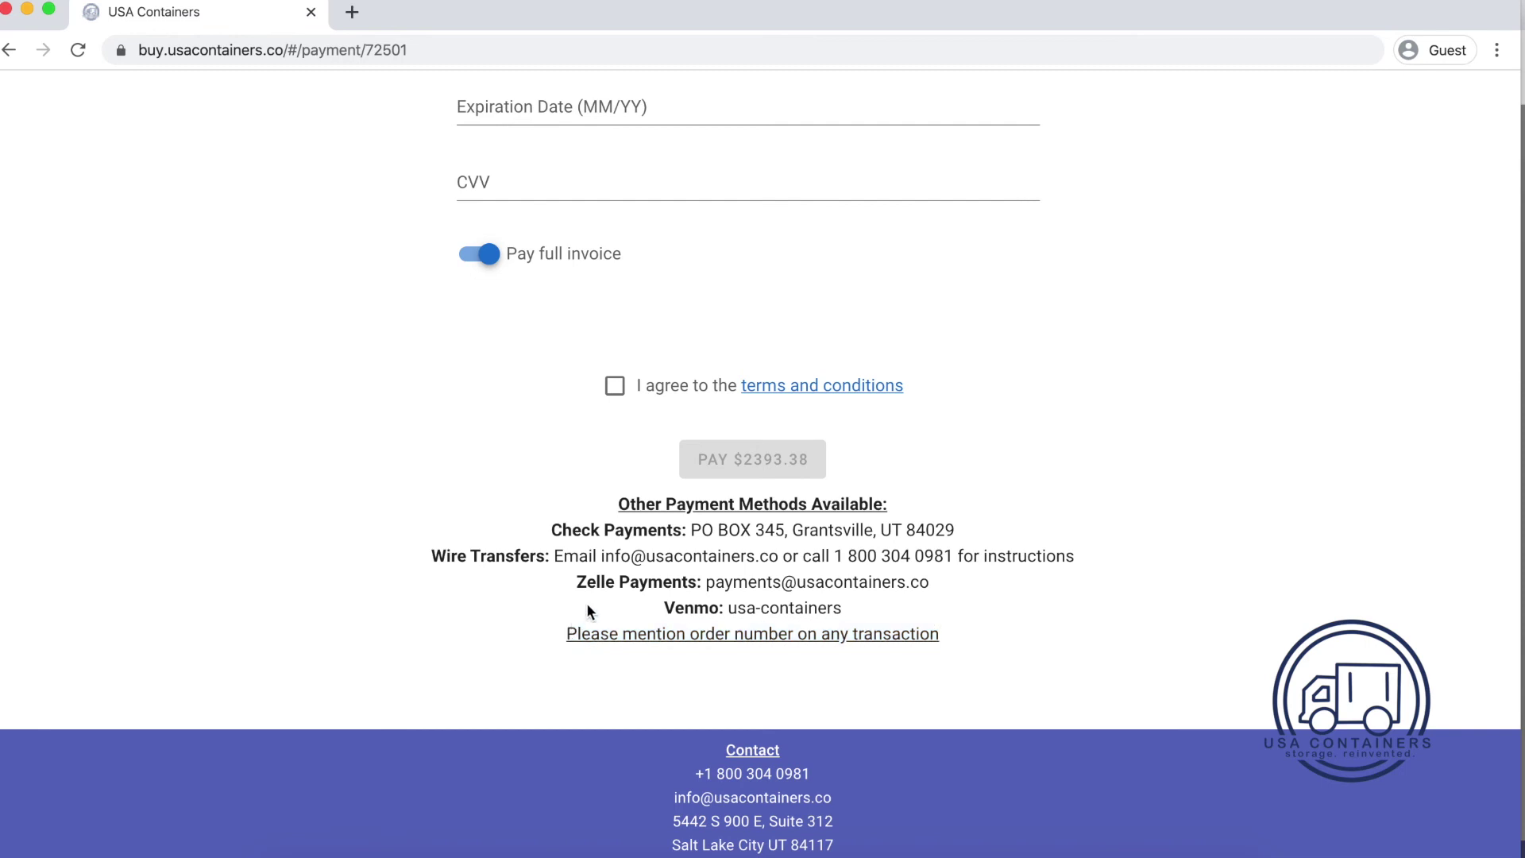
{"action": "scroll", "coordinate": [586, 611], "scroll_direction": "up", "scroll_amount": 10}
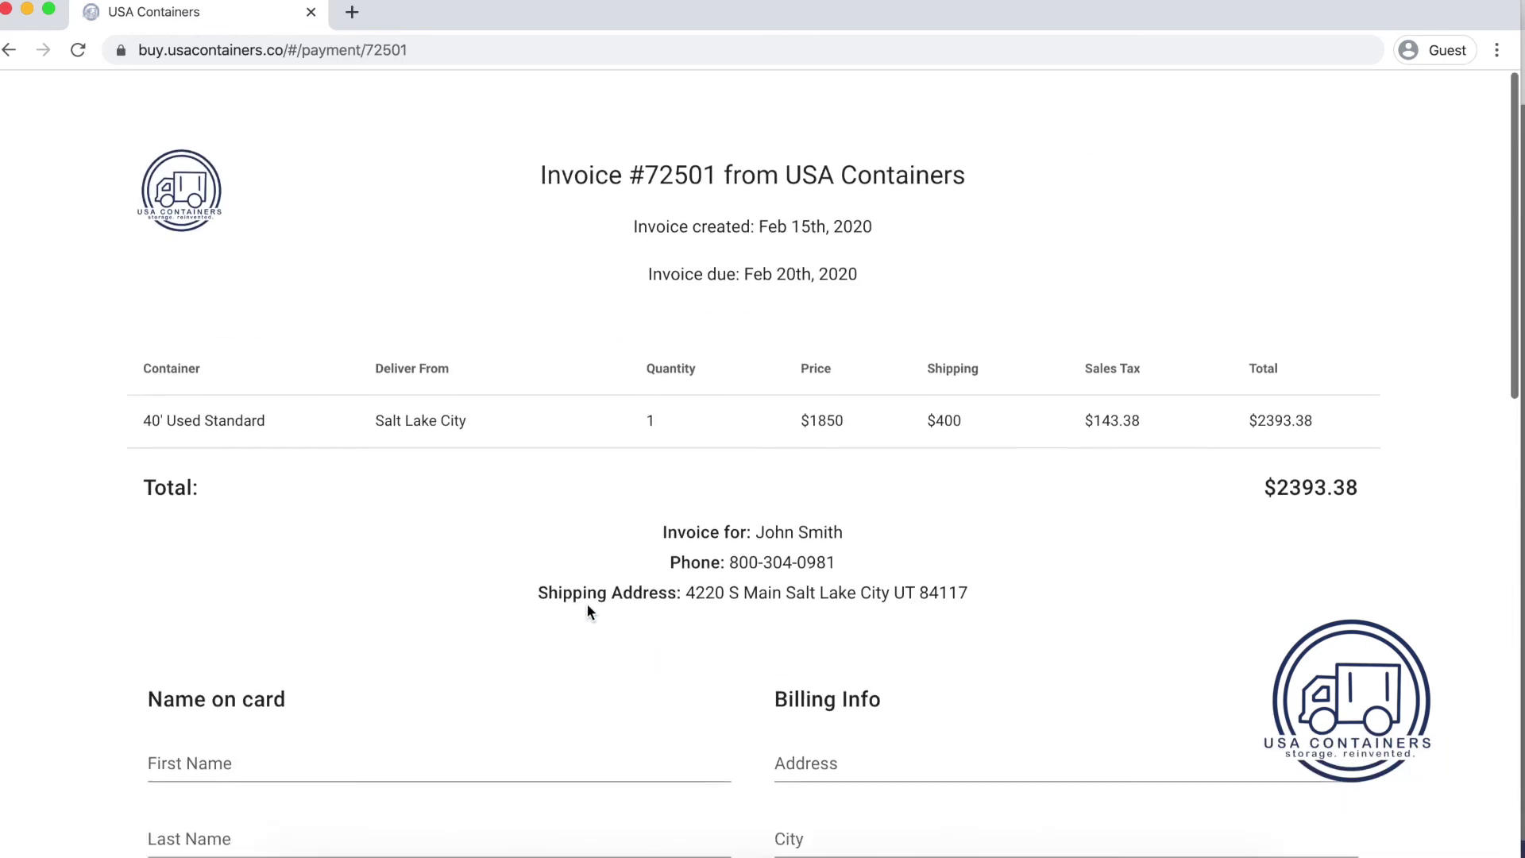
- Highlight invoice number 72501 at the top of the invoice, then clear the highlight
{"action": "double_click", "coordinate": [655, 136]}
{"action": "left_click", "coordinate": [591, 221]}
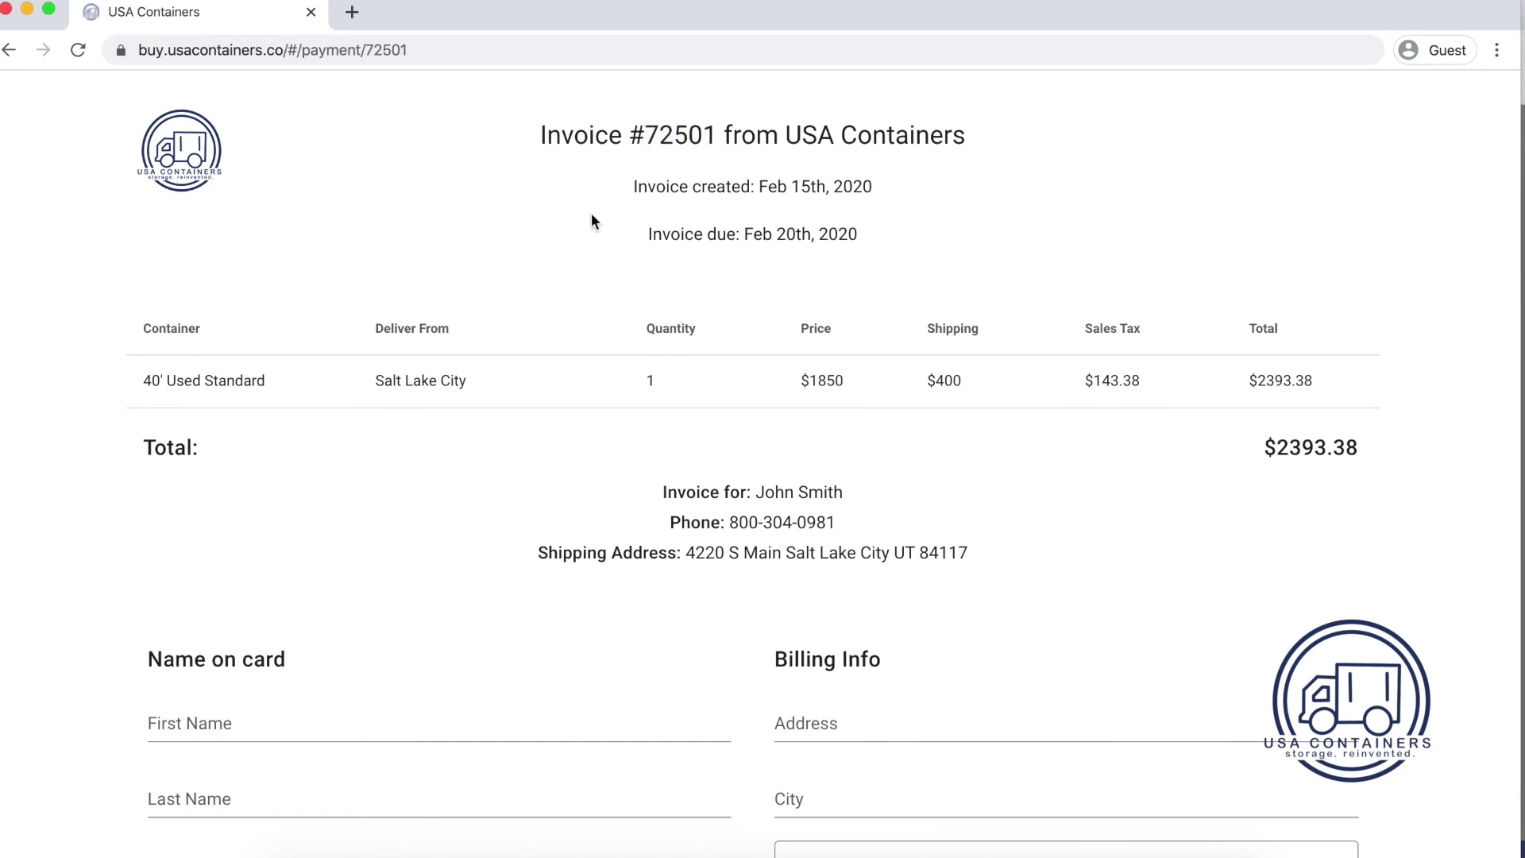